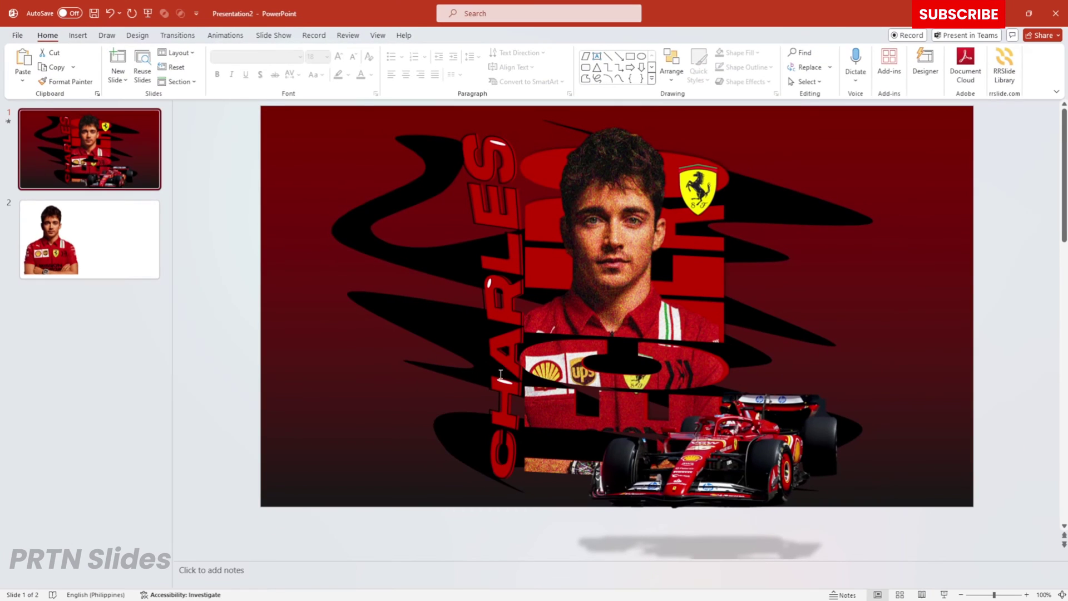
On slide 2, position the cut-out driver photo on the left half of the slide
left_click(131, 261)
left_click_drag(423, 293, 620, 289)
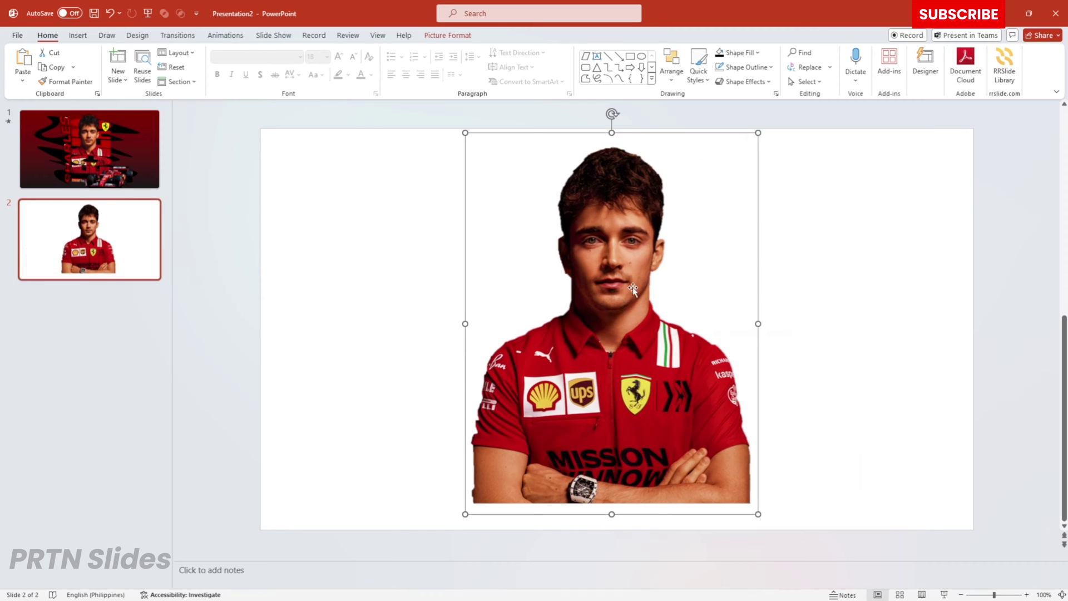
left_click_drag(653, 334, 616, 311)
left_click_drag(560, 282, 368, 302)
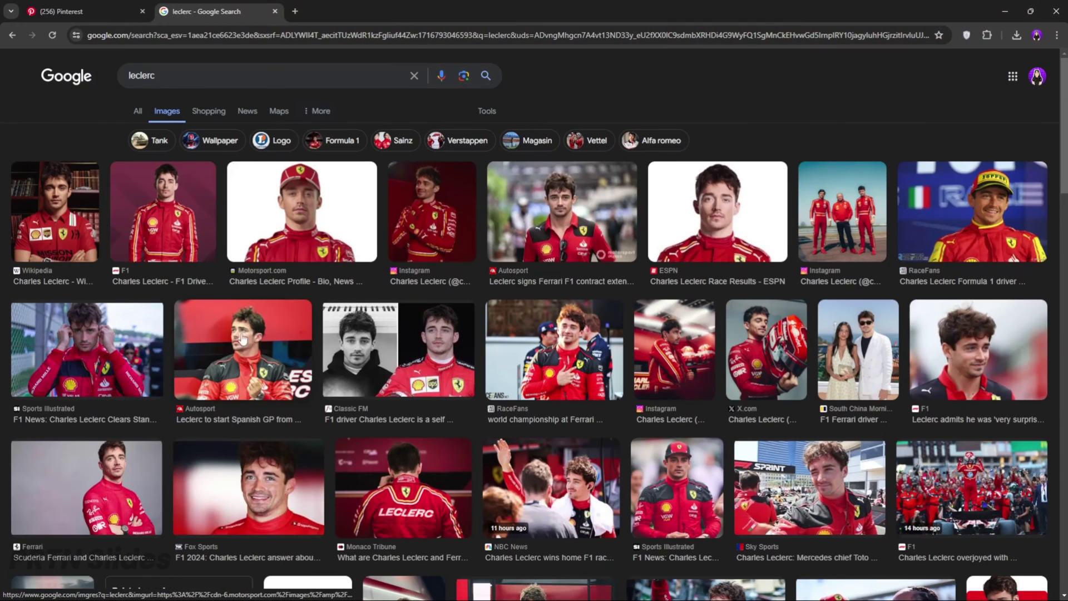
In Chrome, copy the first Google image result from its preview
left_click(68, 202)
right_click(846, 283)
left_click(881, 444)
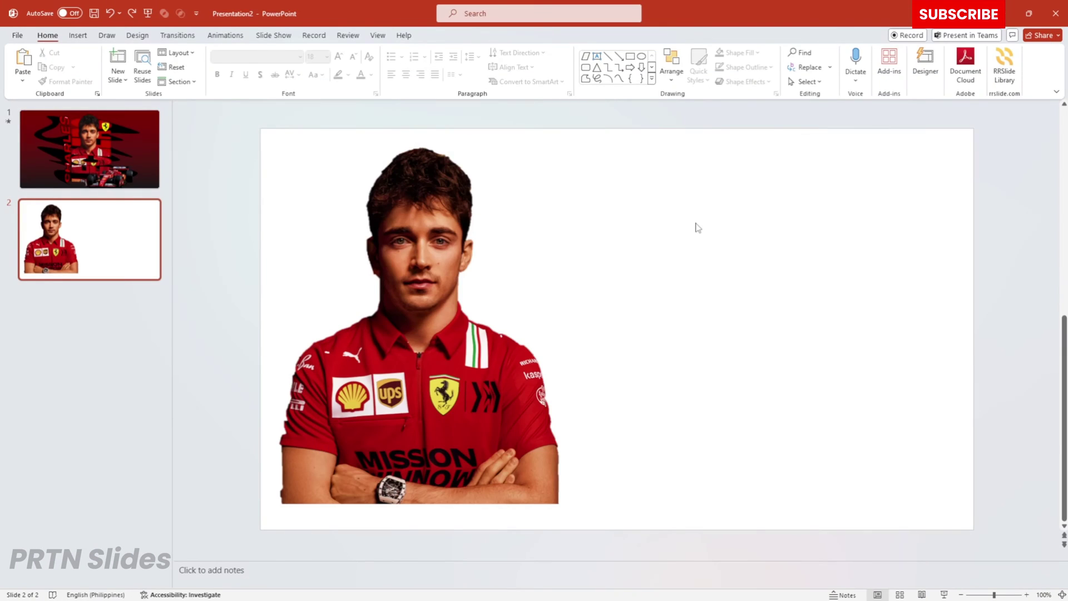
Paste the copied photo and try Remove Background, marking the driver's body and face to keep
key("ctrl+v")
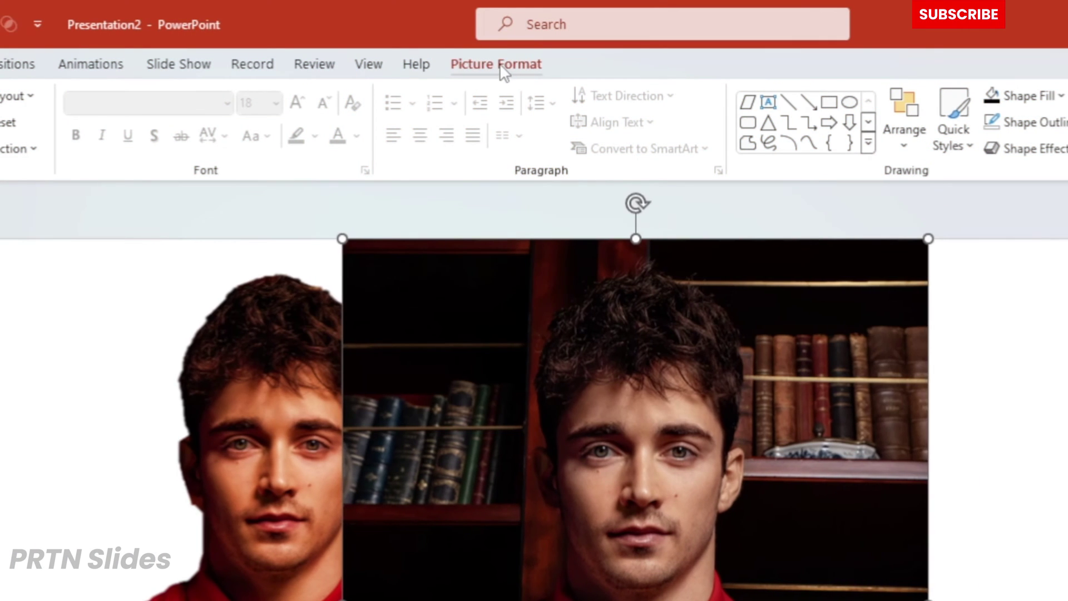
left_click(495, 65)
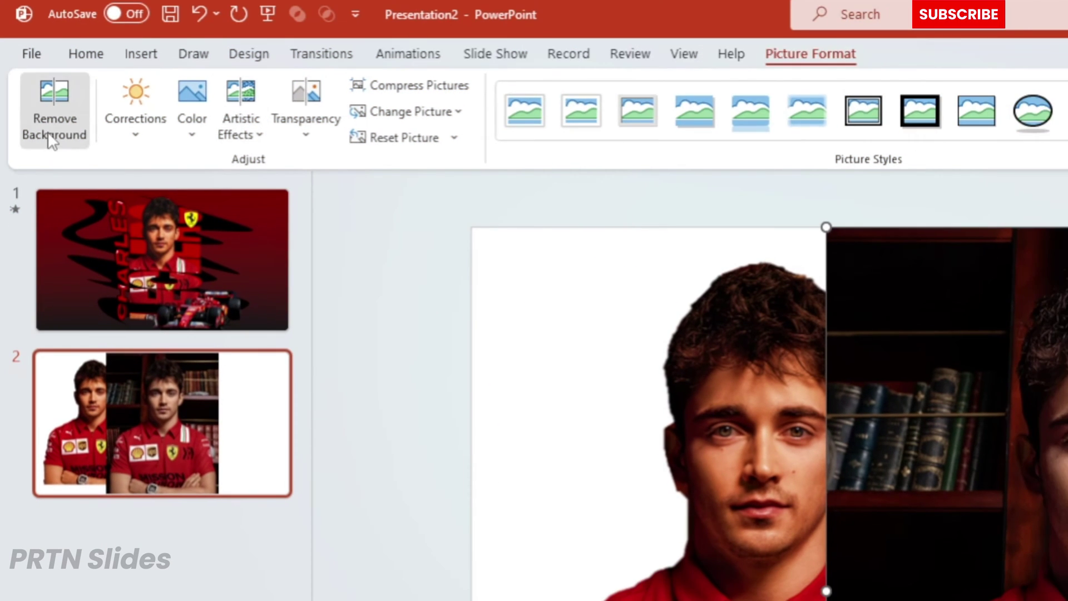
left_click(52, 139)
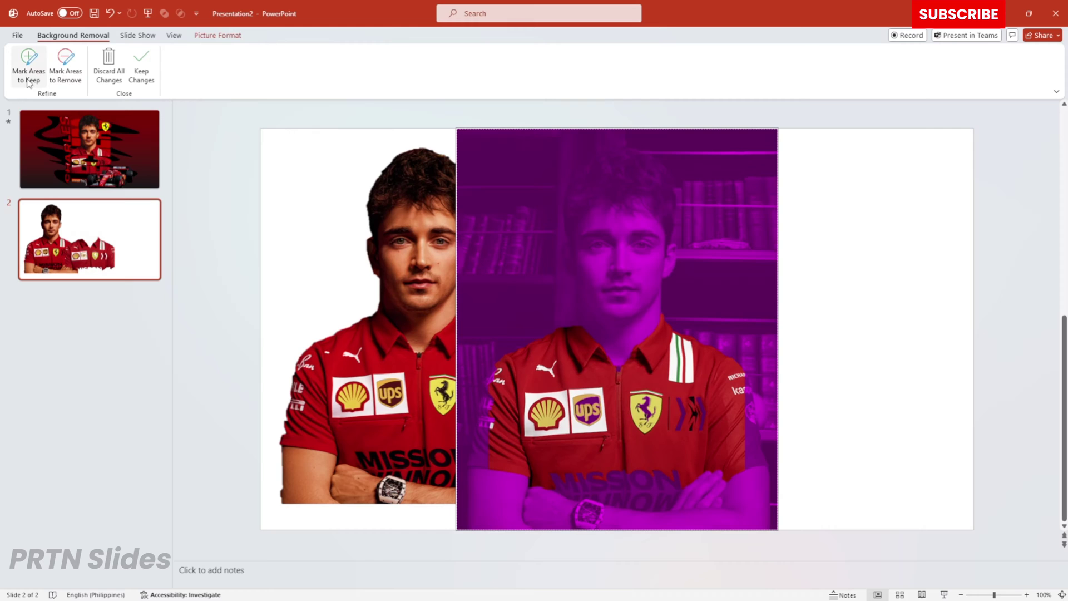
left_click(53, 119)
mouse_move(611, 236)
left_mouse_down()
mouse_move(626, 234)
mouse_move(563, 424)
mouse_move(612, 516)
mouse_move(732, 465)
mouse_move(628, 442)
mouse_move(609, 423)
left_mouse_up()
left_click(66, 63)
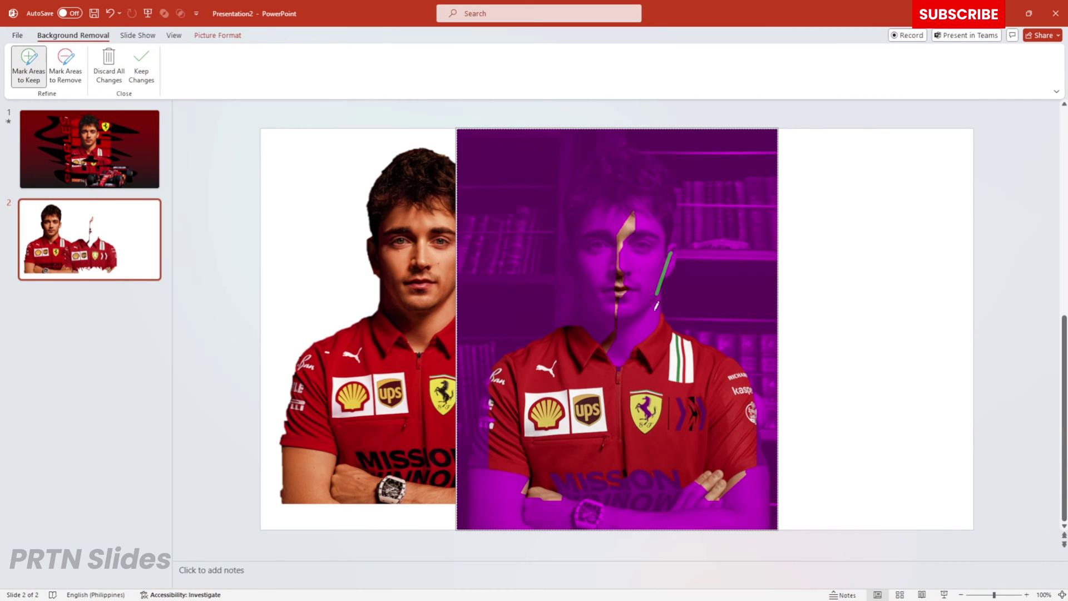
mouse_move(656, 305)
left_mouse_down()
mouse_move(592, 202)
mouse_move(622, 217)
left_mouse_up()
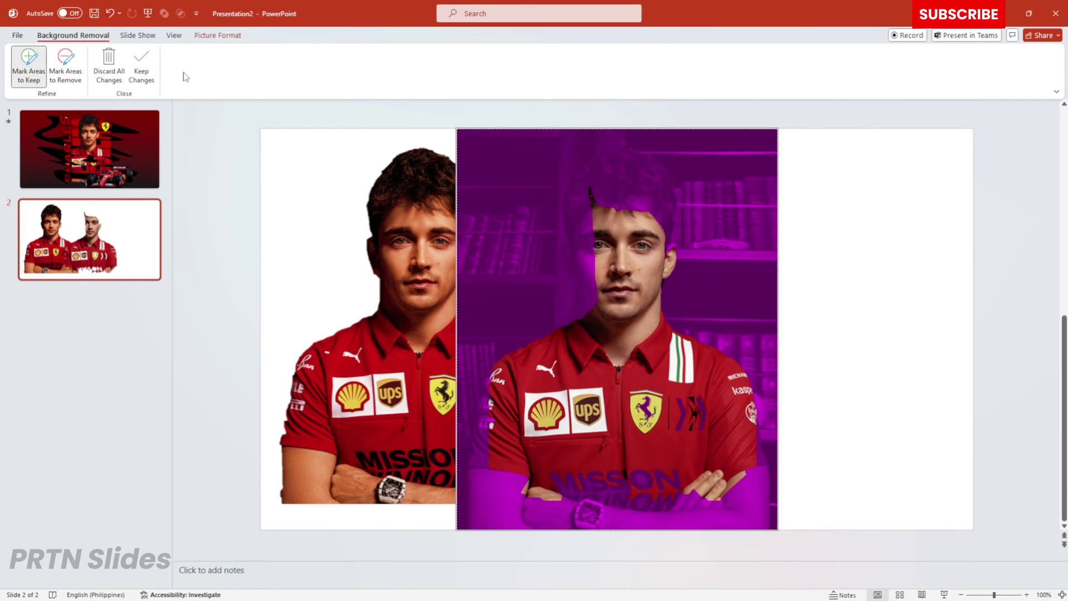
Discard the background removal, delete the pasted photo, and shift the cut-out toward centre
left_click(109, 66)
key("Delete")
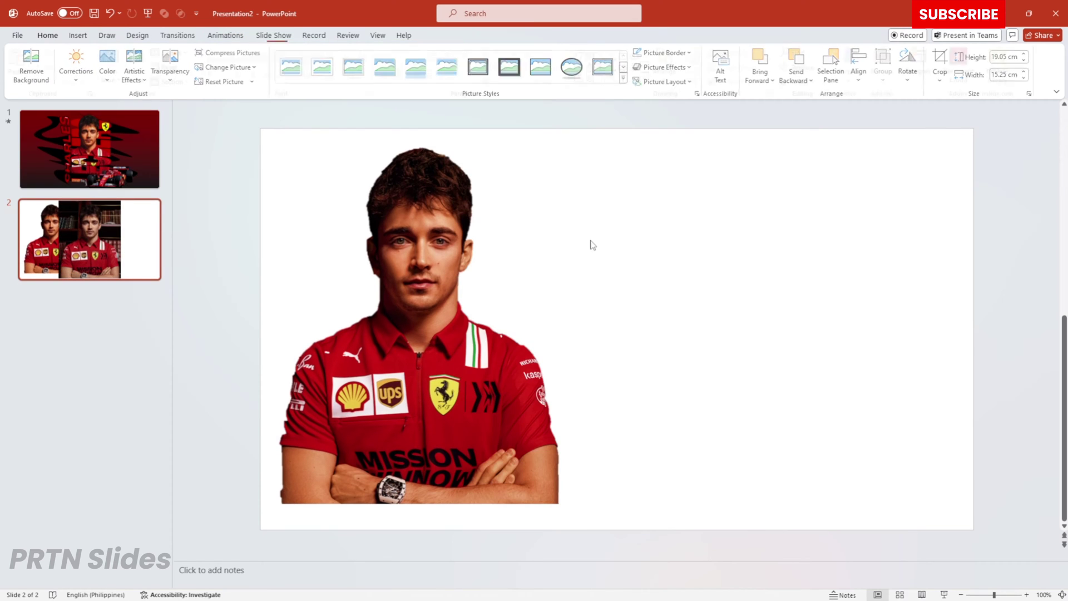
left_click_drag(436, 360, 636, 352)
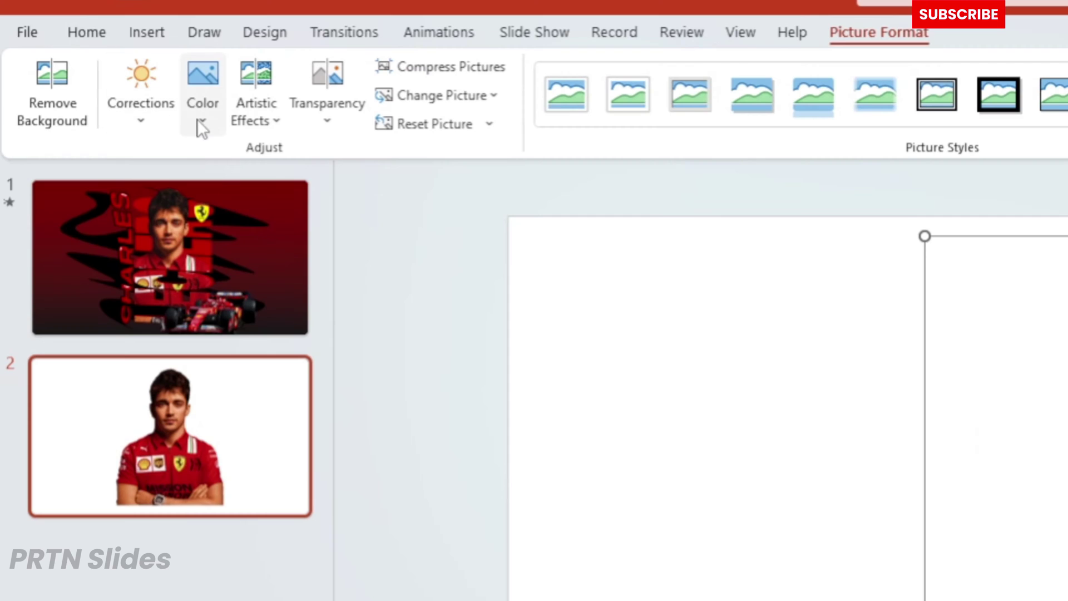
Check the picture Color choices, then move the driver cut-out to the slide's left edge
left_click(197, 119)
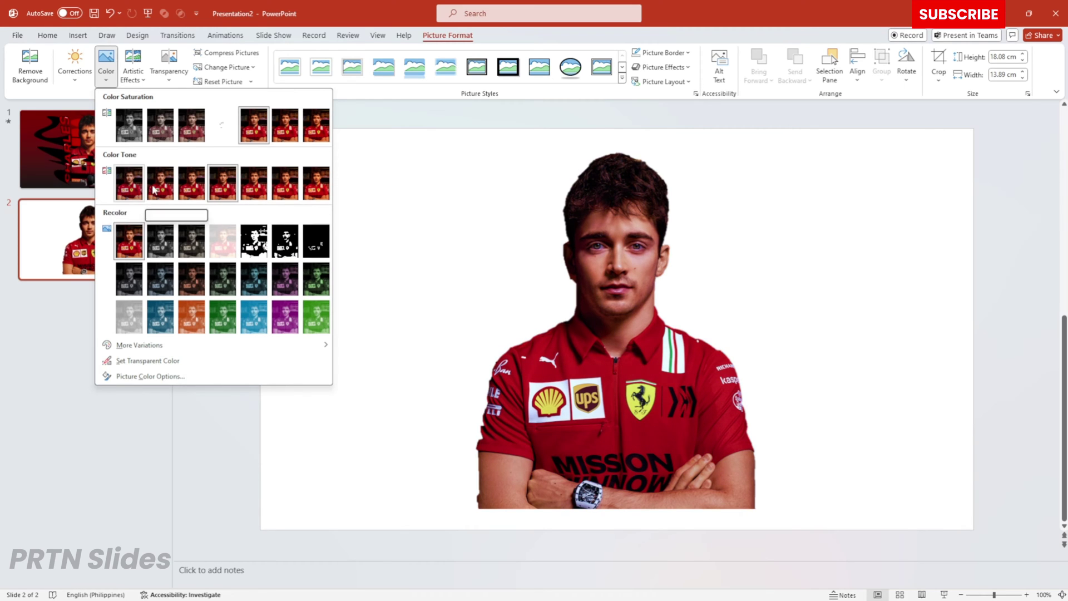
left_click(599, 301)
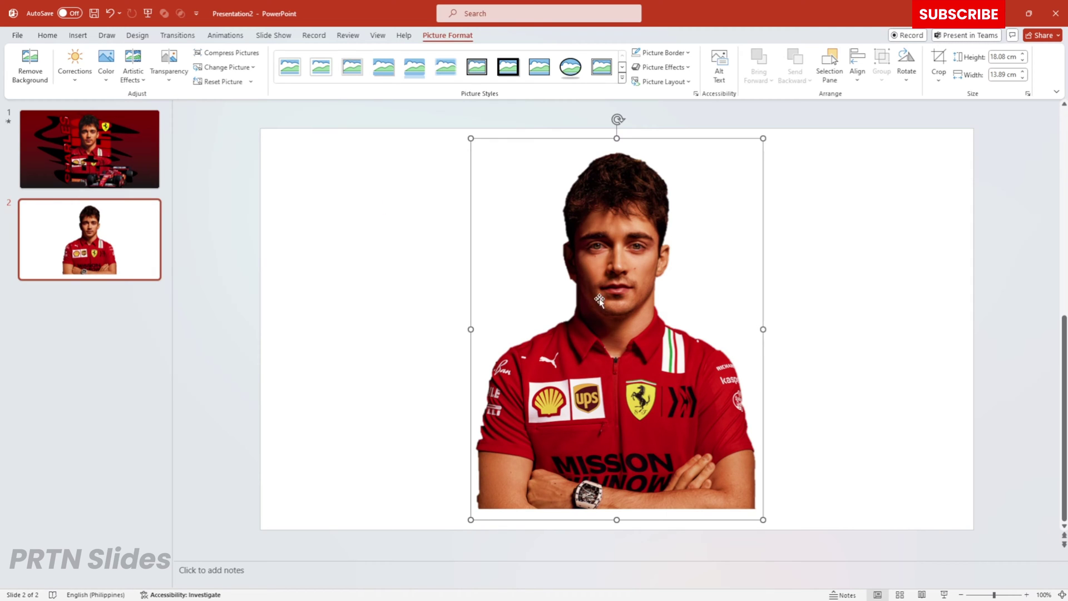
left_click_drag(644, 359, 621, 358)
left_click_drag(612, 320, 434, 331)
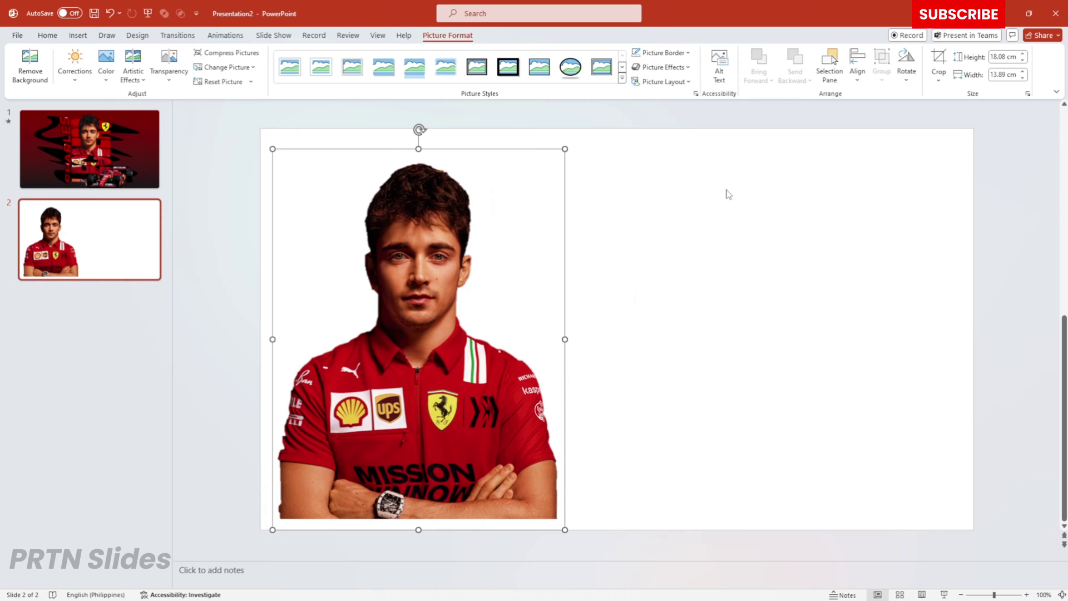
left_click(729, 195)
left_click(78, 35)
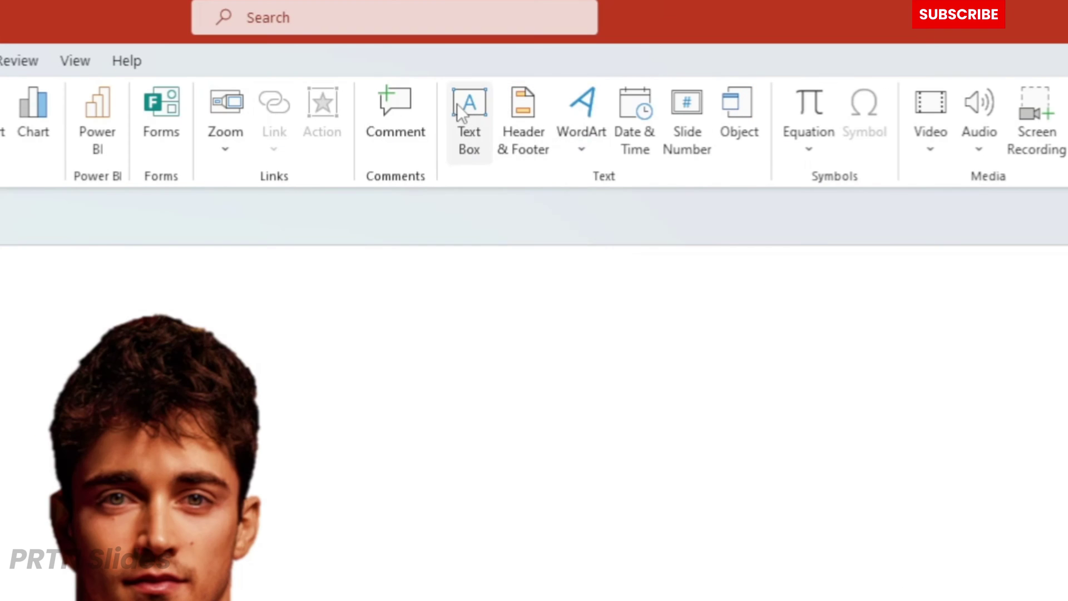
Add a tall text box right of the photo reading LECLERC, rotated 270° to run upward
left_click(485, 107)
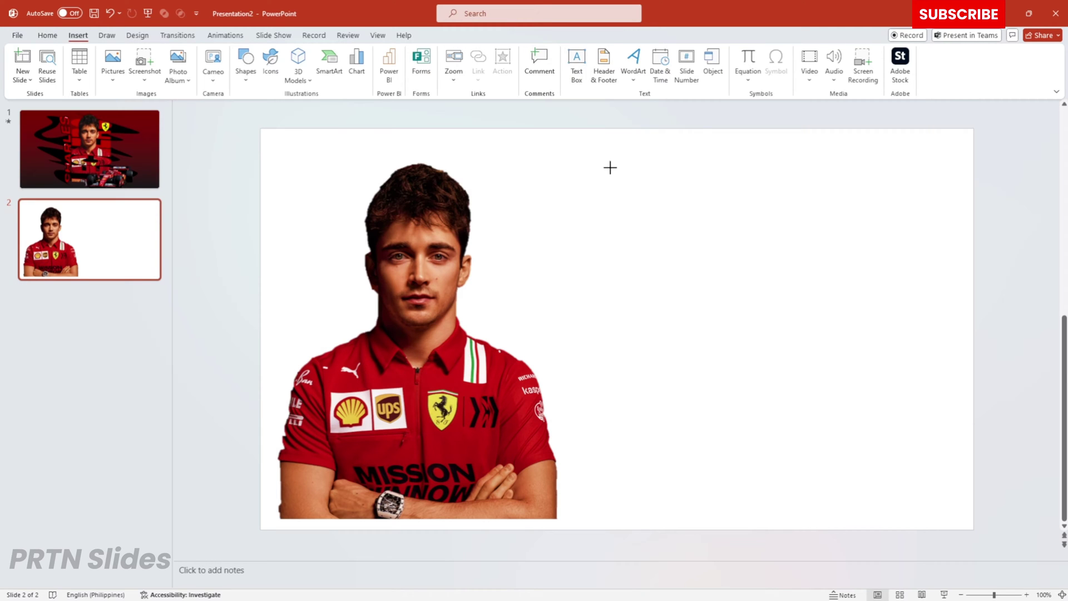
left_click_drag(596, 154, 808, 341)
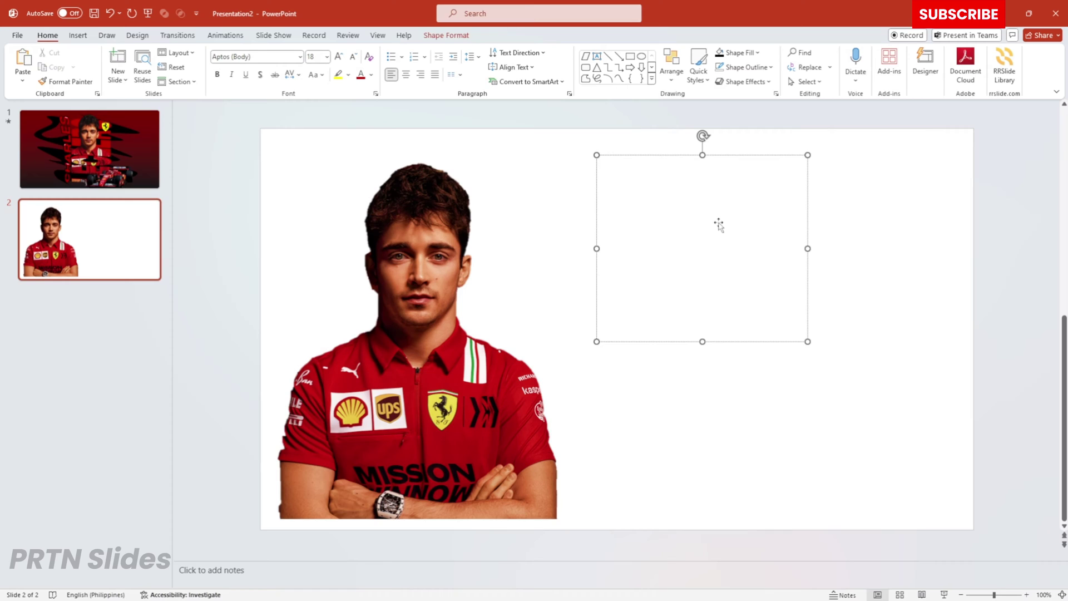
type("LECLERC")
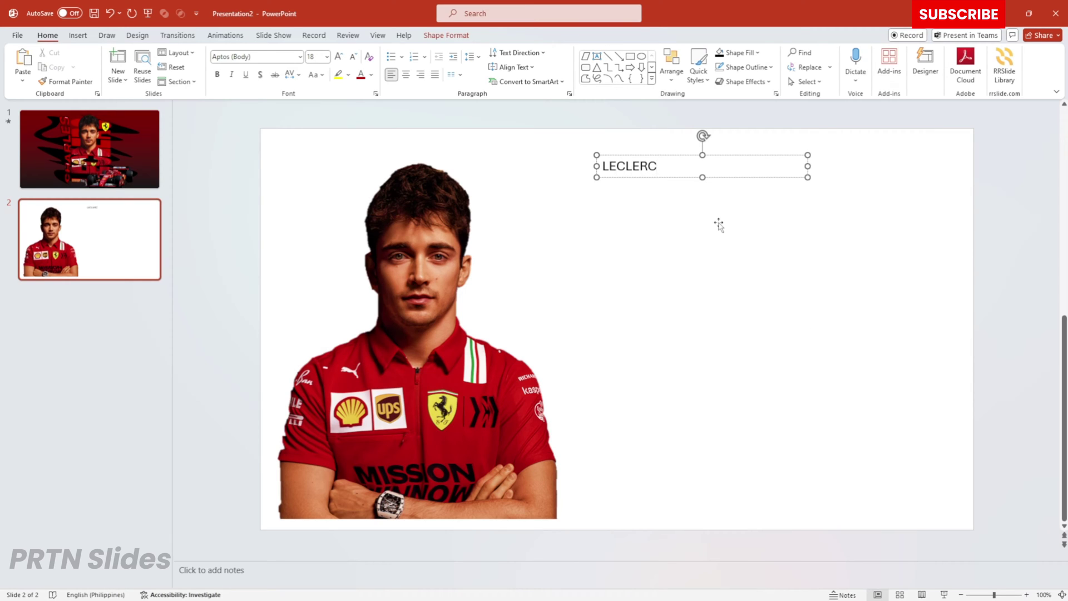
key("ctrl+a")
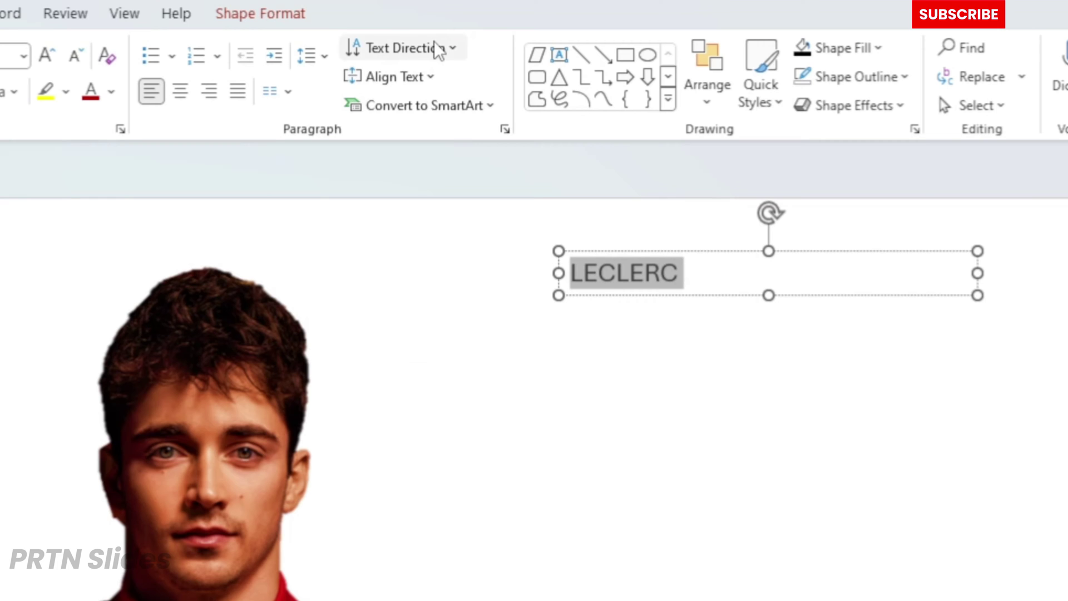
left_click(535, 52)
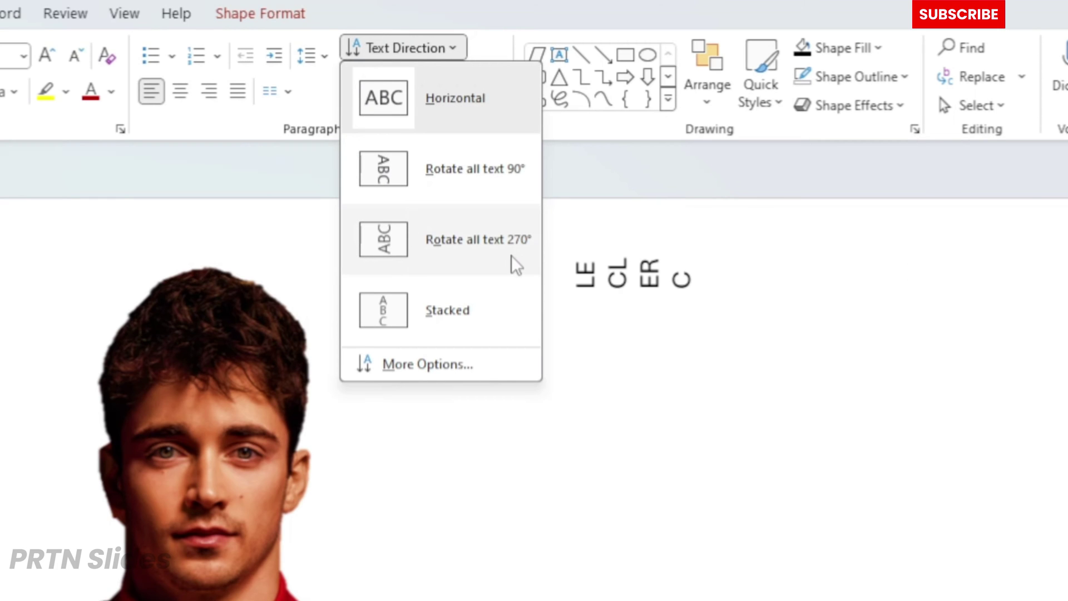
left_click(410, 269)
left_click_drag(635, 177, 635, 288)
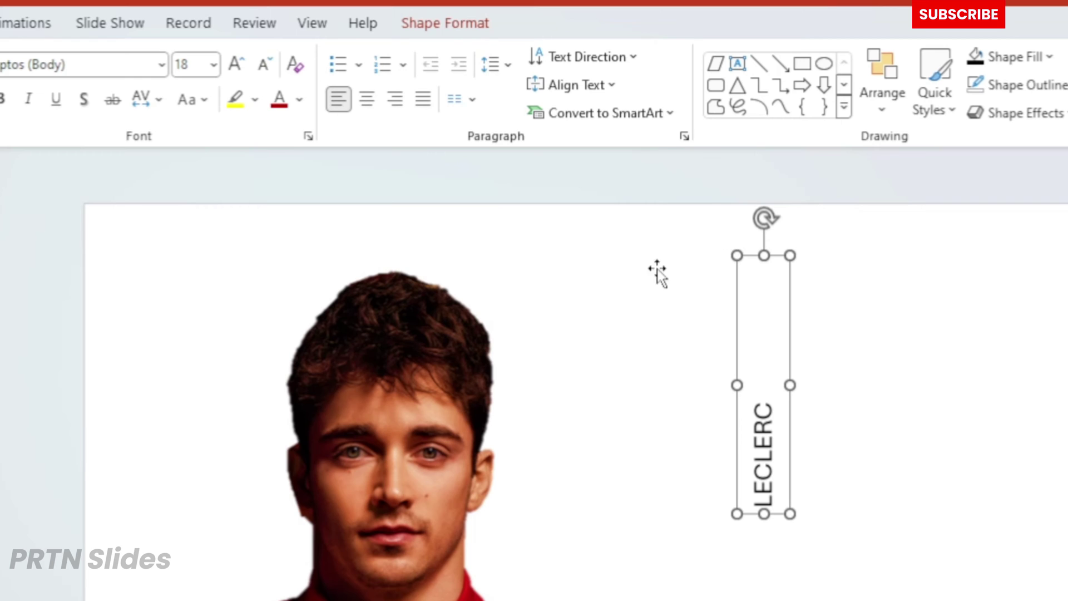
Apply the Square transform text effect to LECLERC and reposition the box
left_click(450, 24)
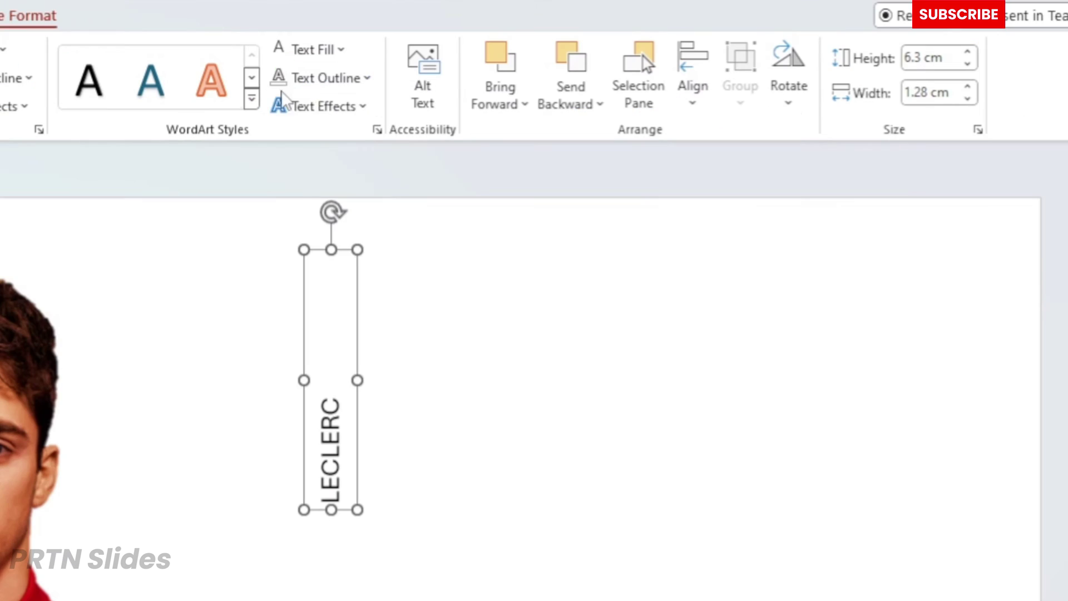
left_click(756, 112)
mouse_move(319, 372)
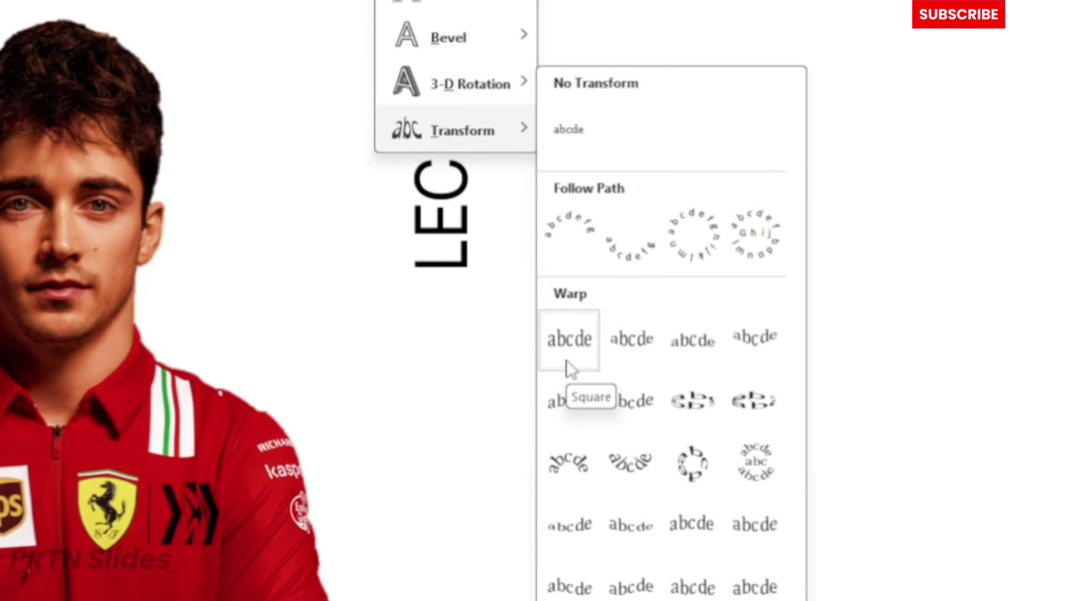
left_click(566, 360)
left_click_drag(623, 287, 820, 503)
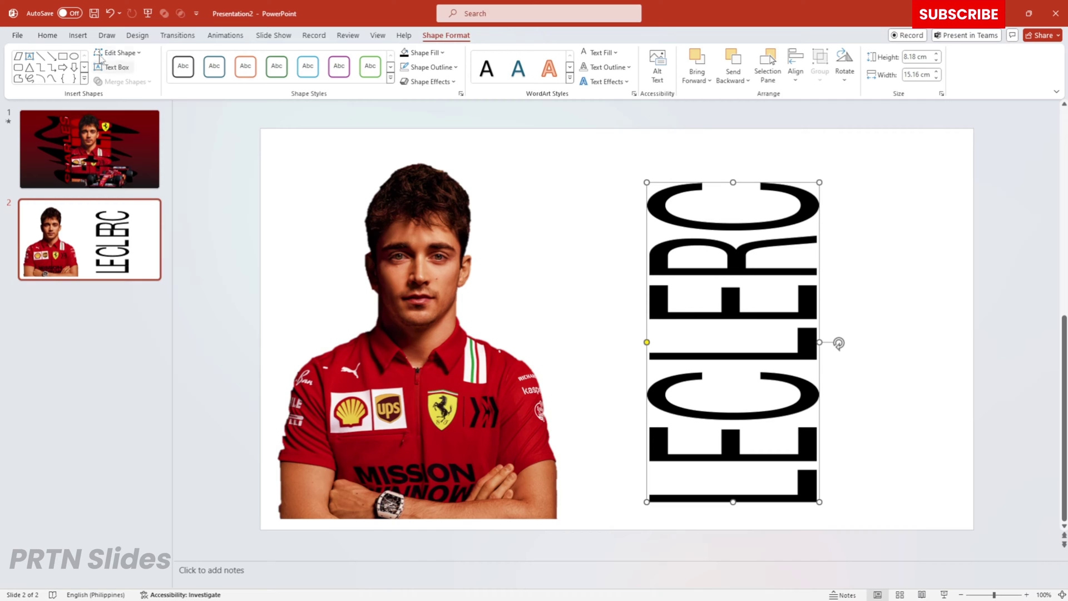
Set LECLERC in the Akira Expanded font and widen its text box
left_click(48, 36)
left_click(300, 56)
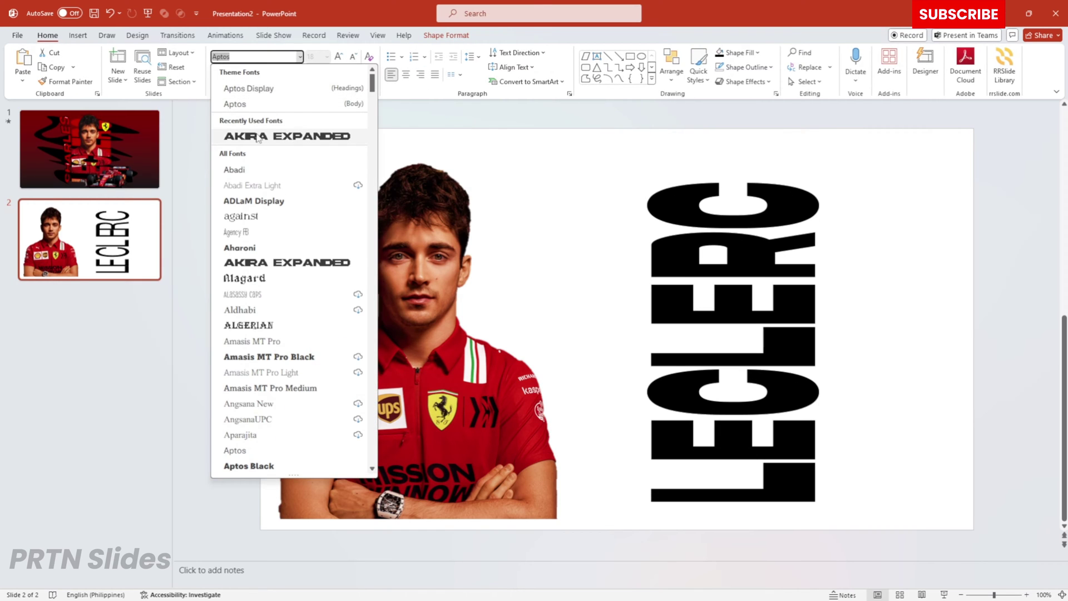
left_click(258, 139)
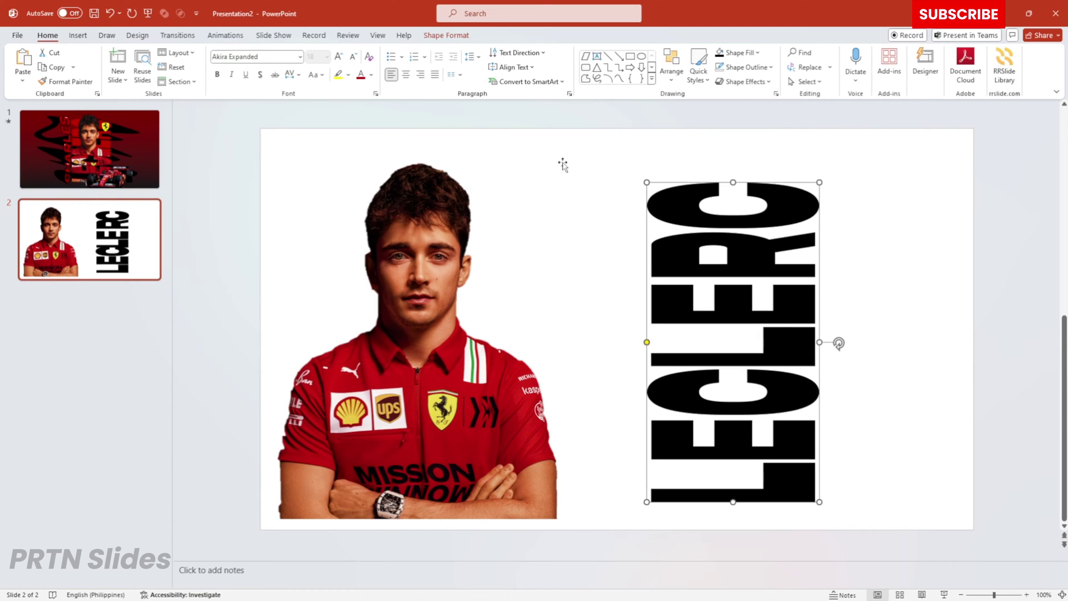
left_click_drag(819, 182, 828, 179)
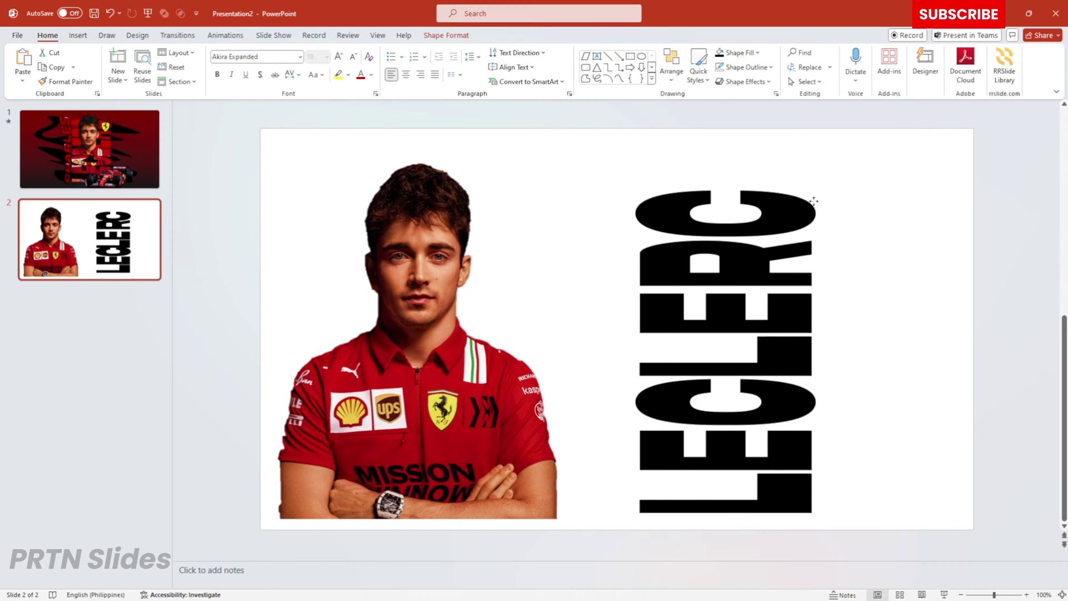
Place the LECLERC text right of the photo, then duplicate slide 2 as slide 3
left_click_drag(813, 201, 512, 204)
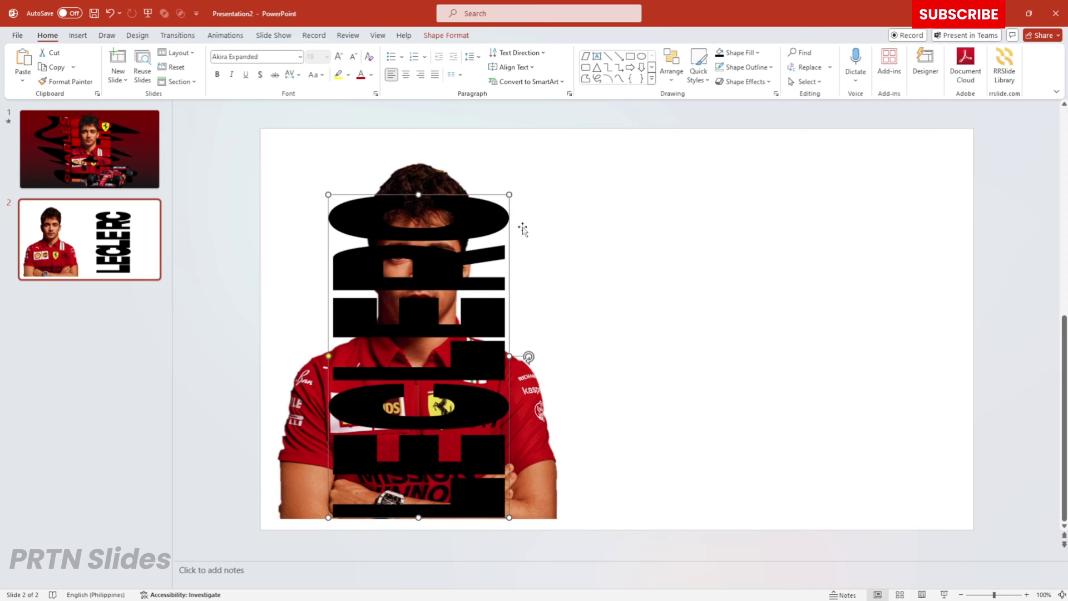
left_click(539, 371)
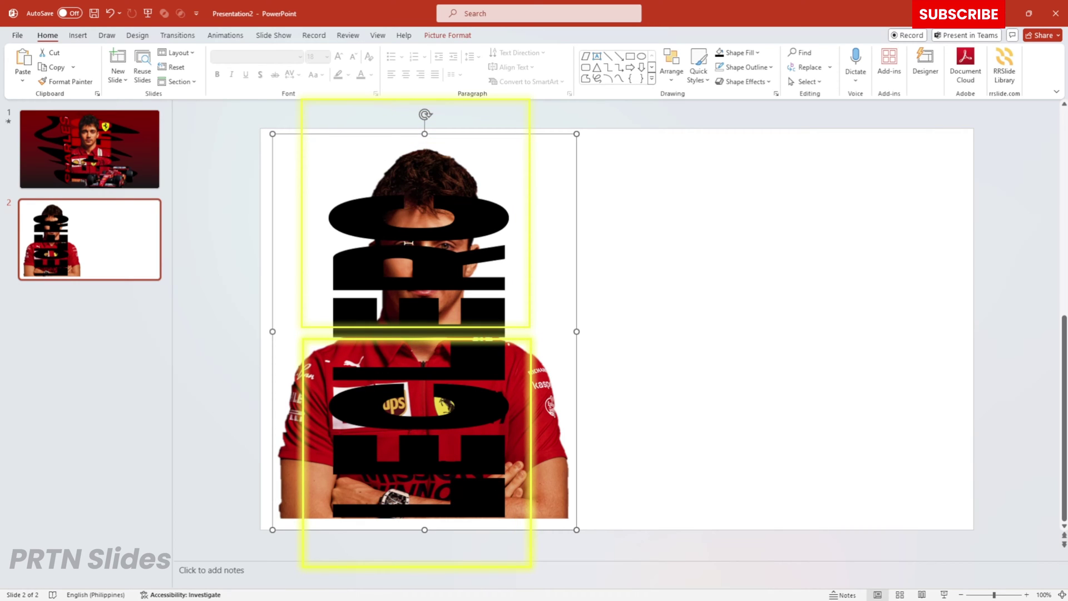
left_click(504, 201)
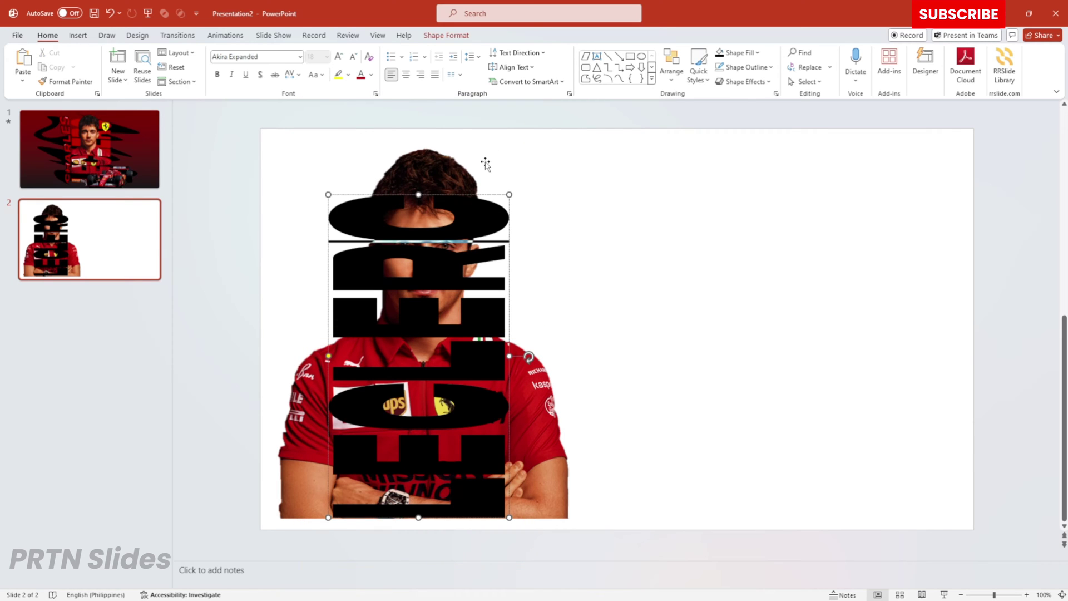
left_click_drag(484, 199, 758, 188)
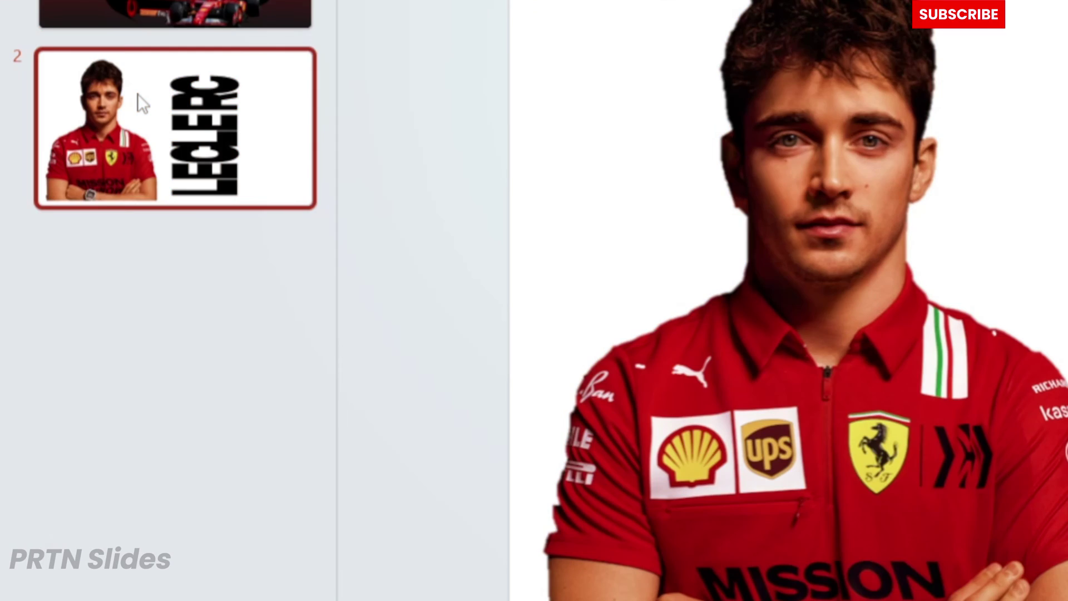
key("ctrl+d")
left_click(300, 167)
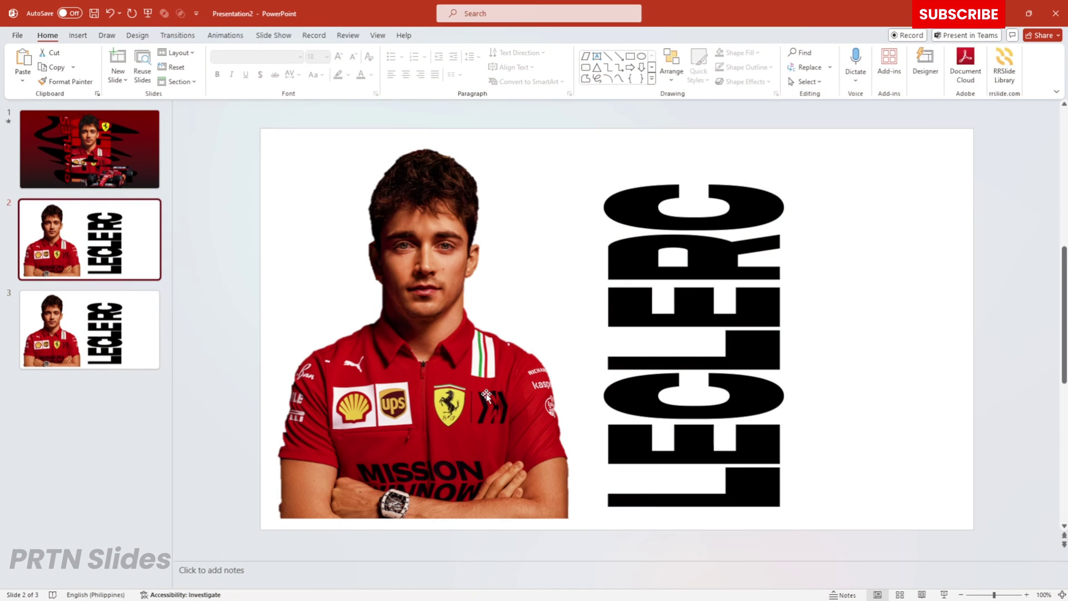
Center-align the photo and LECLERC text, then fine-tune the text's position over the photo
left_click(454, 373)
left_click(691, 230, "shift")
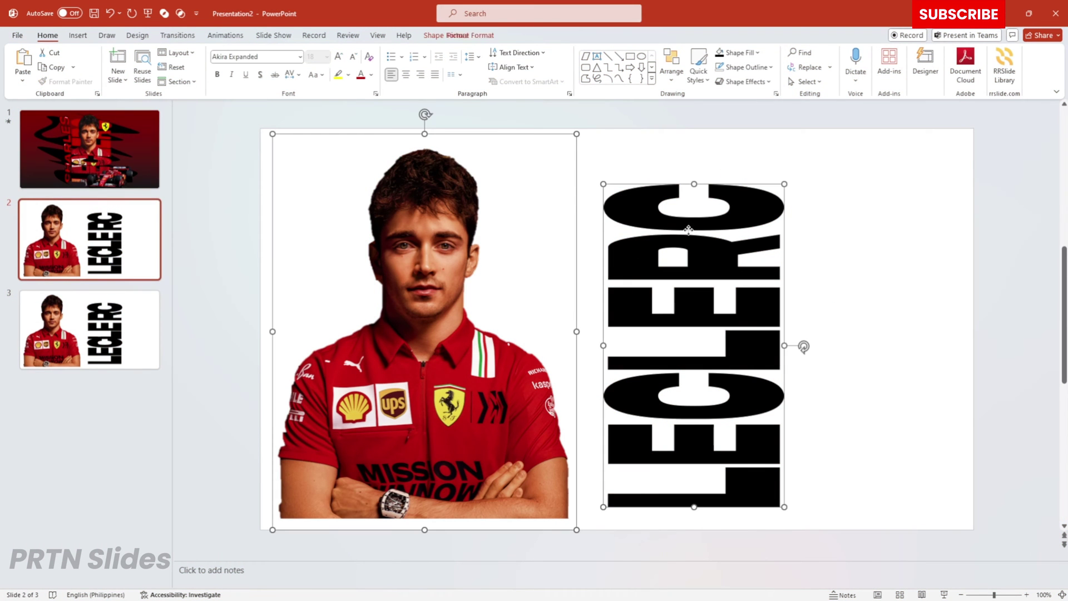
left_click(499, 37)
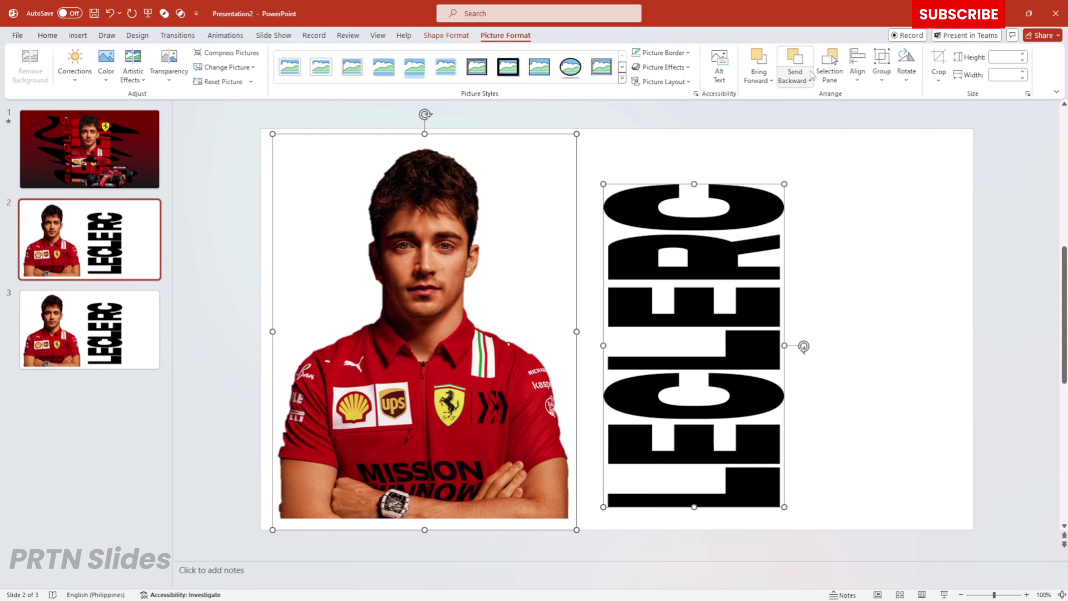
left_click(857, 78)
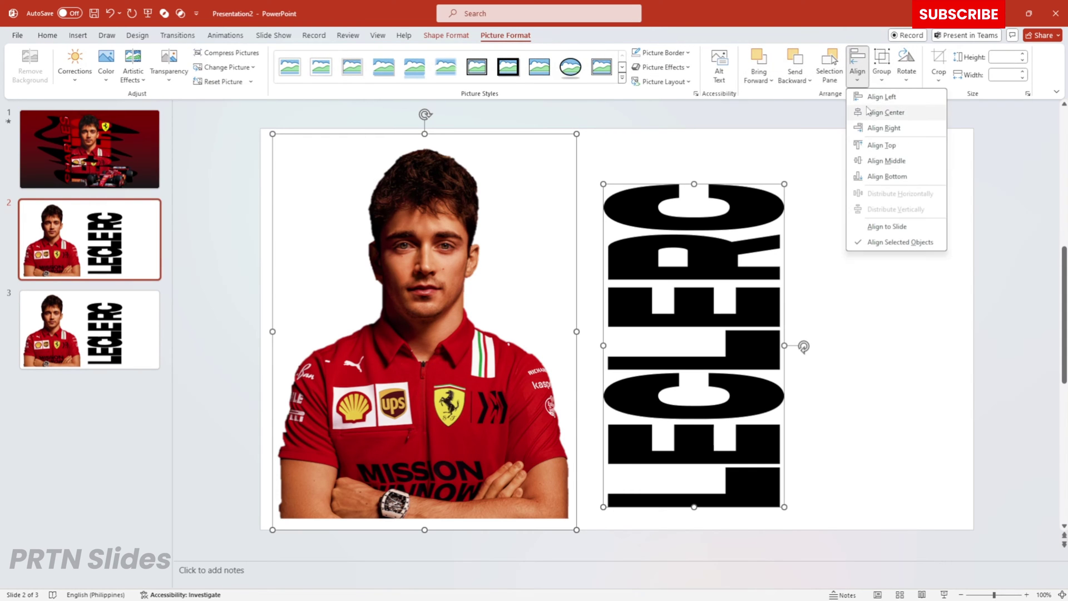
left_click(872, 113)
left_click(672, 187)
left_click(672, 184)
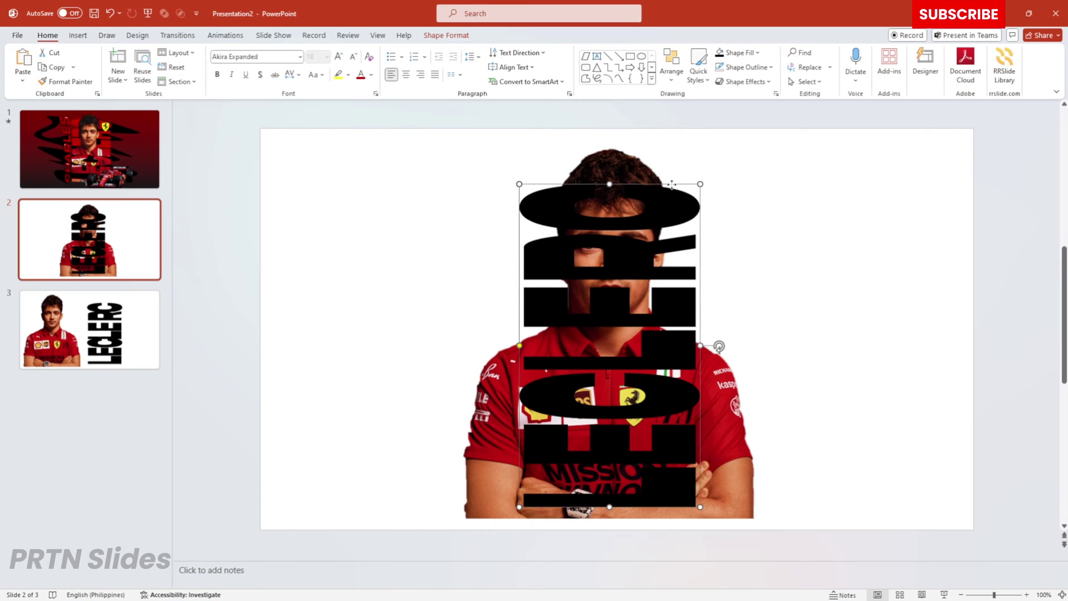
left_click_drag(671, 184, 672, 196)
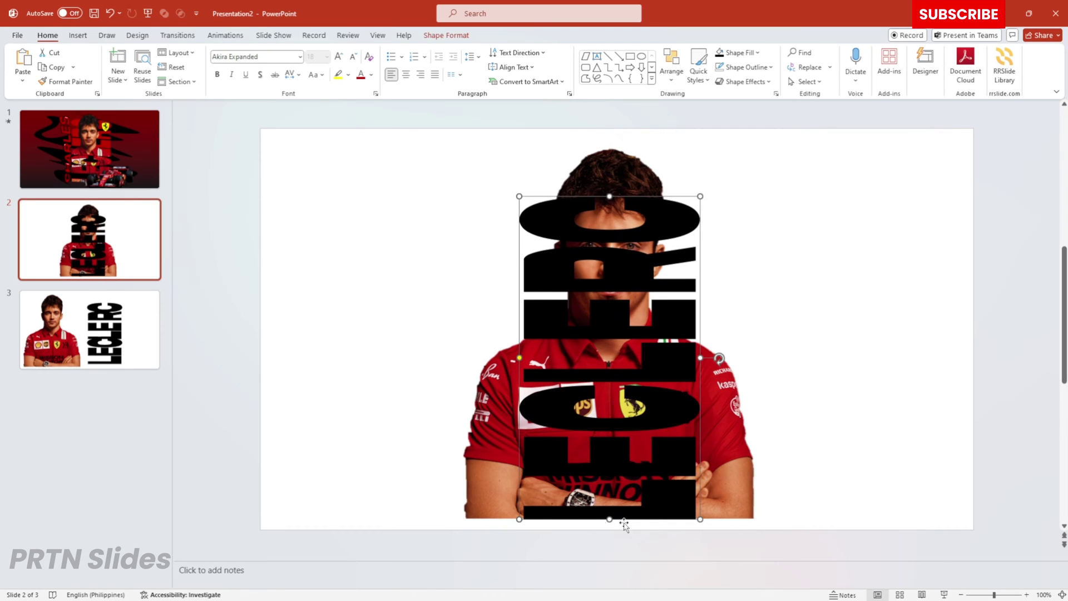
left_click_drag(701, 490, 699, 488)
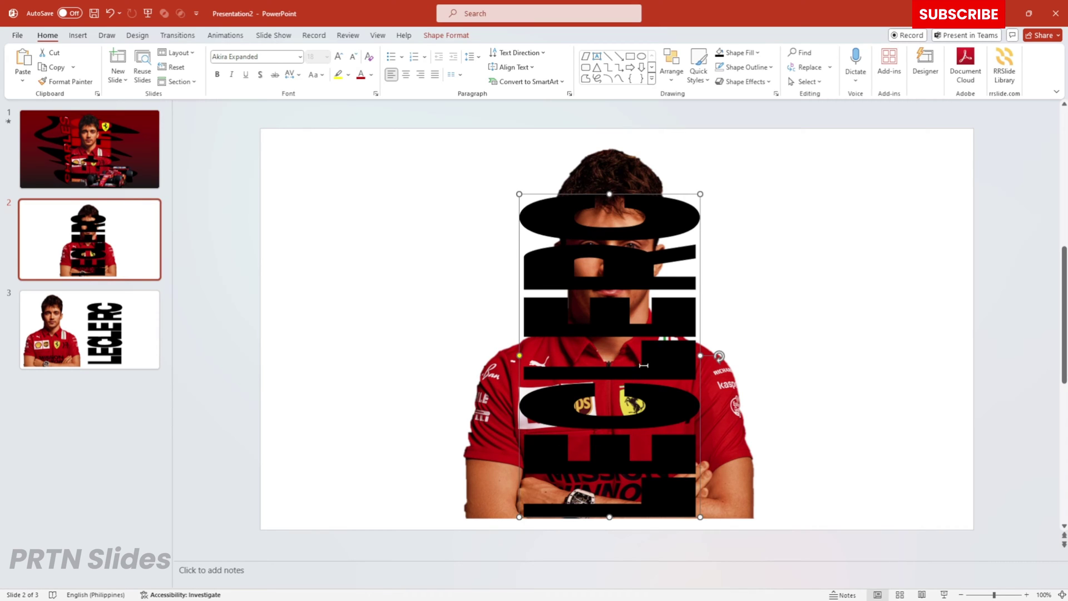
left_click(805, 286)
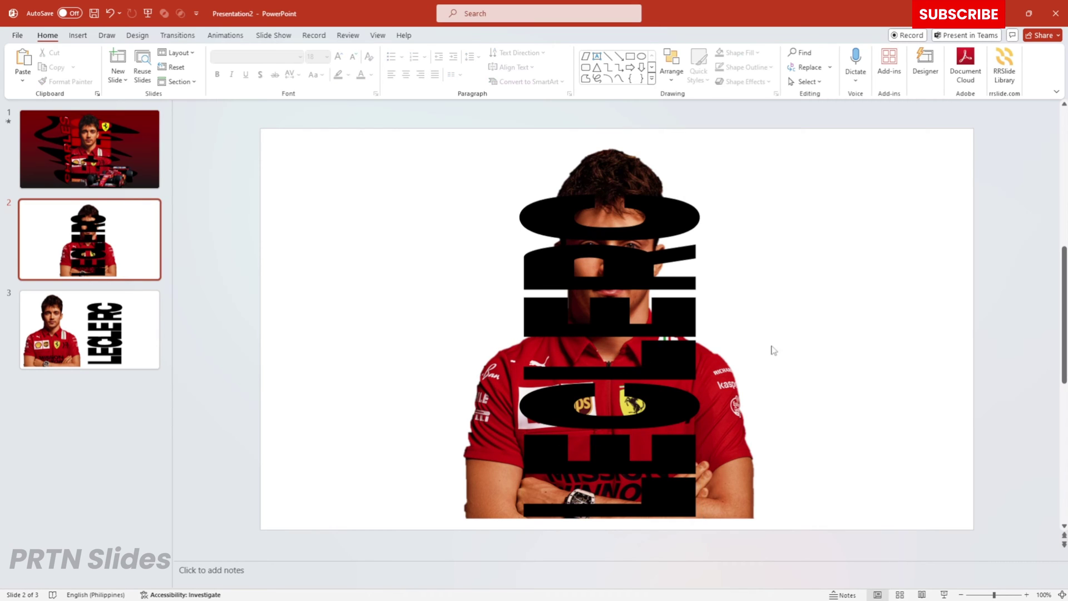
Merge the photo and LECLERC text with Intersect to make photo-filled letters
left_click(492, 424)
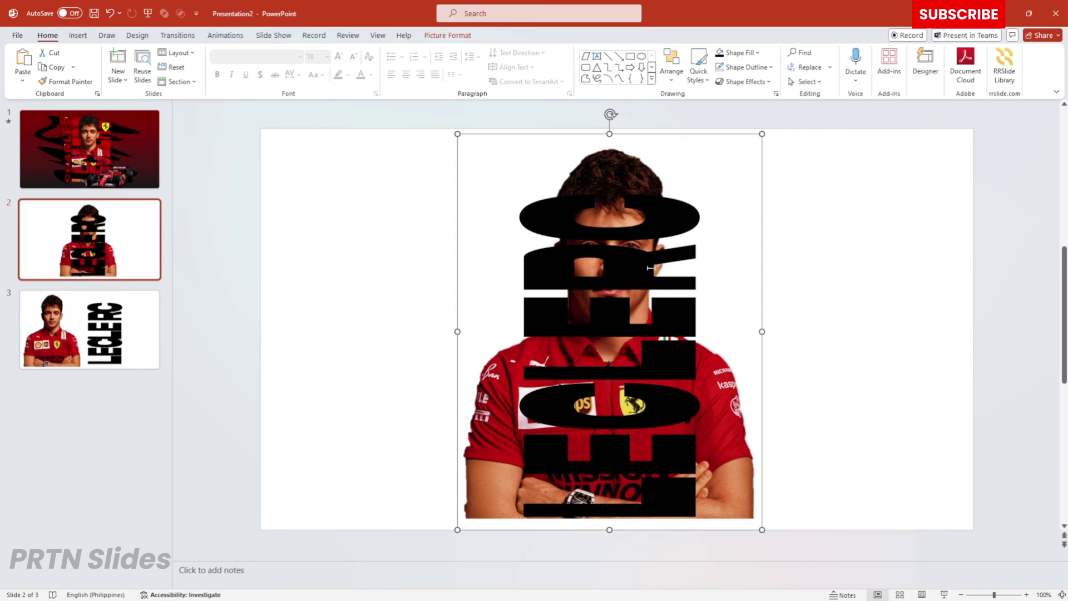
left_click(633, 269, "shift")
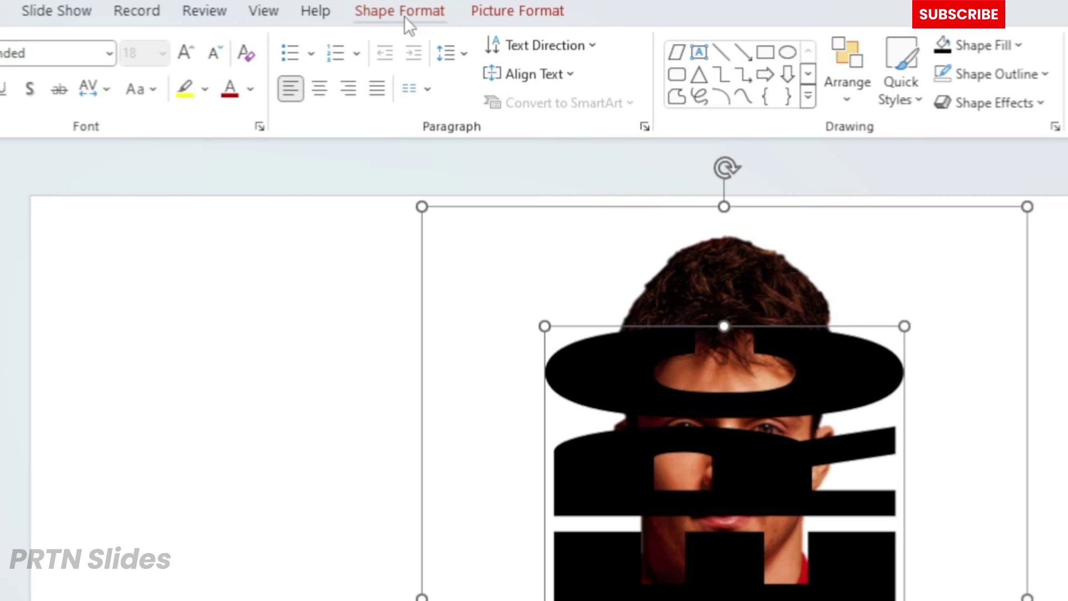
left_click(446, 36)
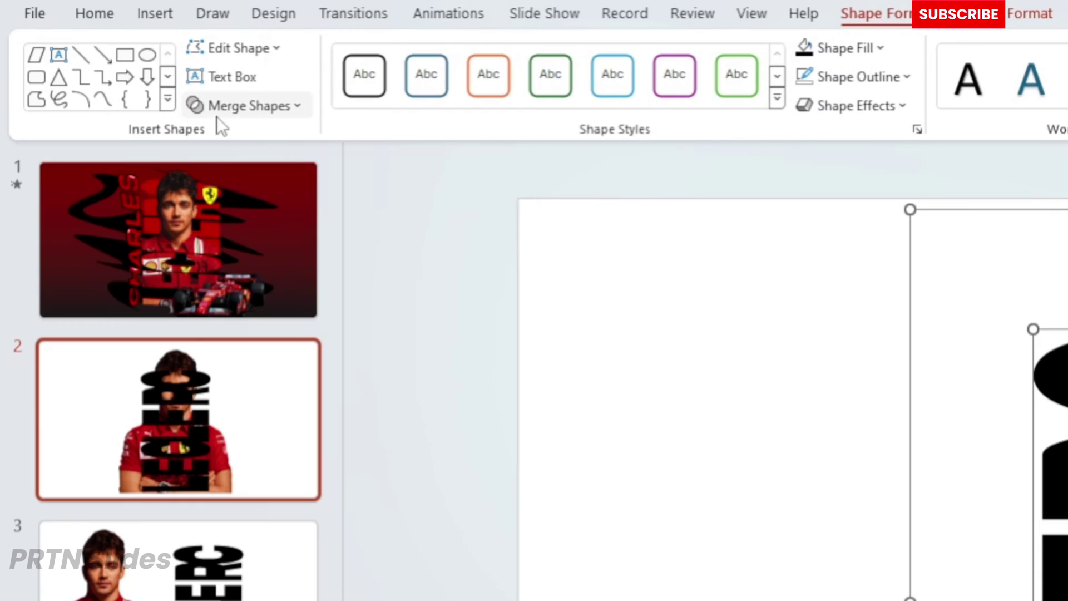
left_click(215, 115)
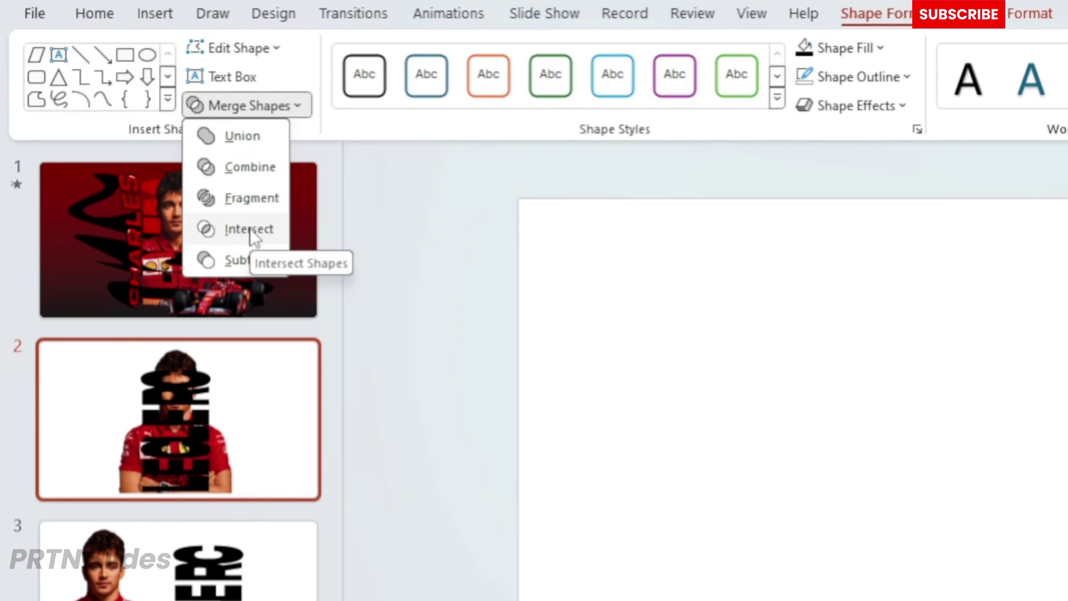
left_click(250, 228)
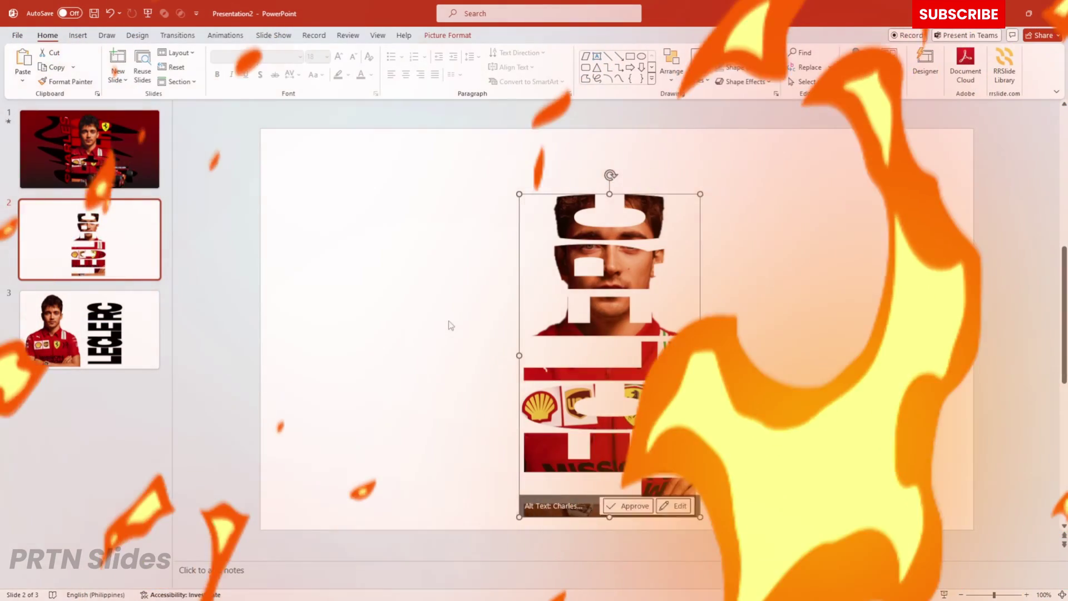
left_click(448, 321)
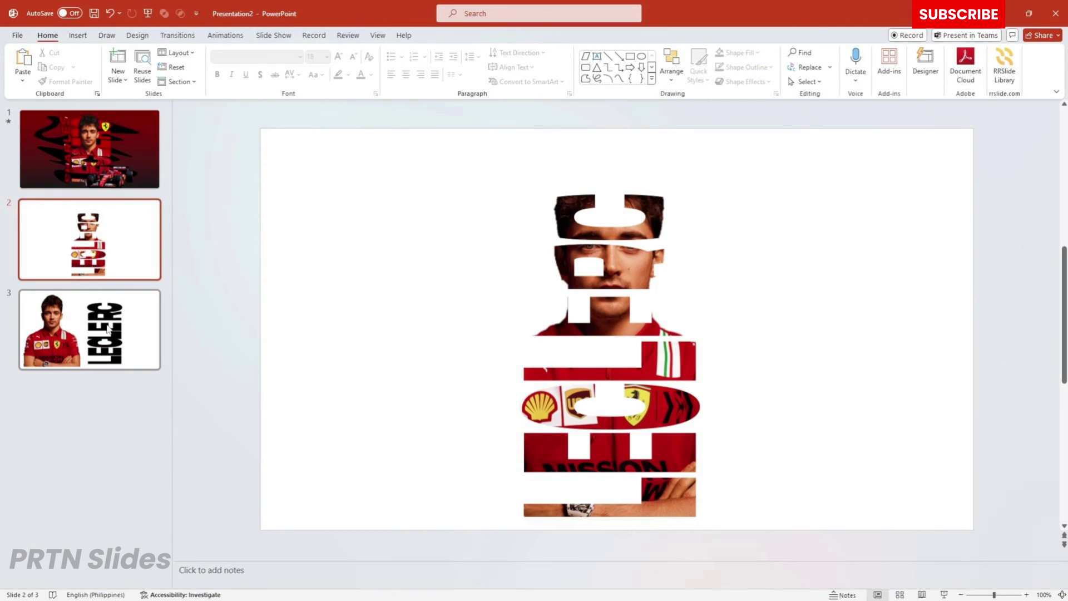
Copy the photo and LECLERC text from slide 3 and paste them onto slide 2
left_click(107, 330)
left_click(423, 312)
left_click(703, 290, "shift")
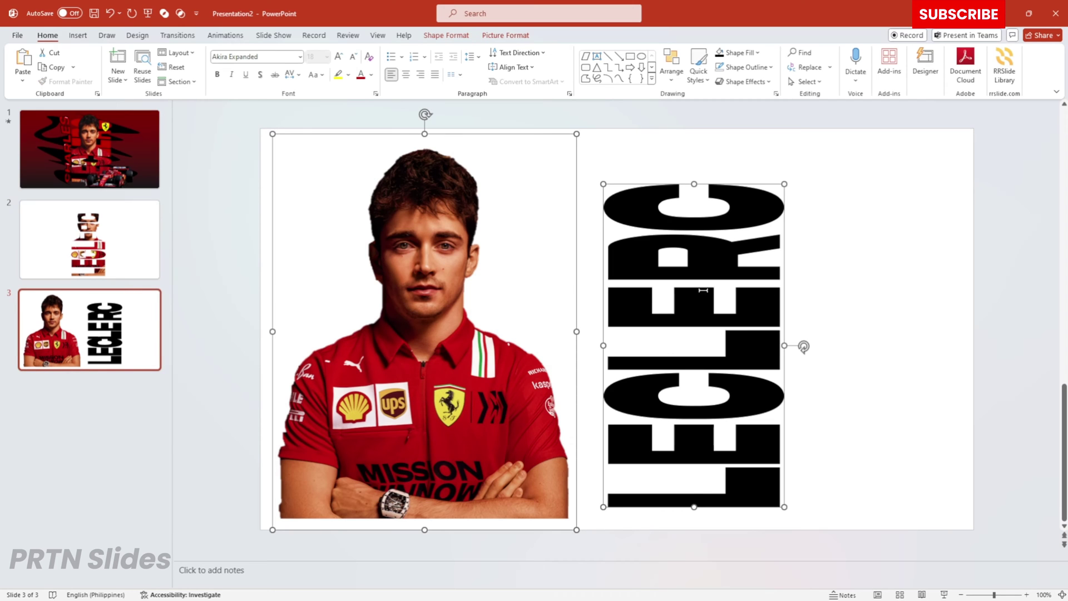
key("ctrl+c")
left_click(139, 239)
key("ctrl+v")
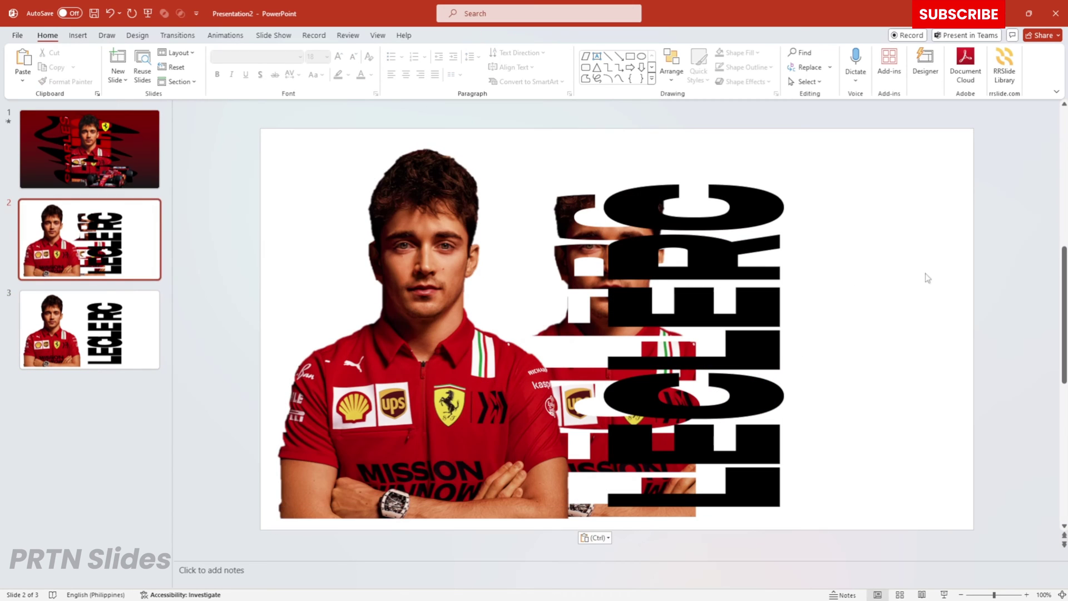
Arrange the photo, photo-filled letters and black LECLERC text in a row, closing Designer
left_click_drag(785, 243, 939, 235)
left_click(667, 362)
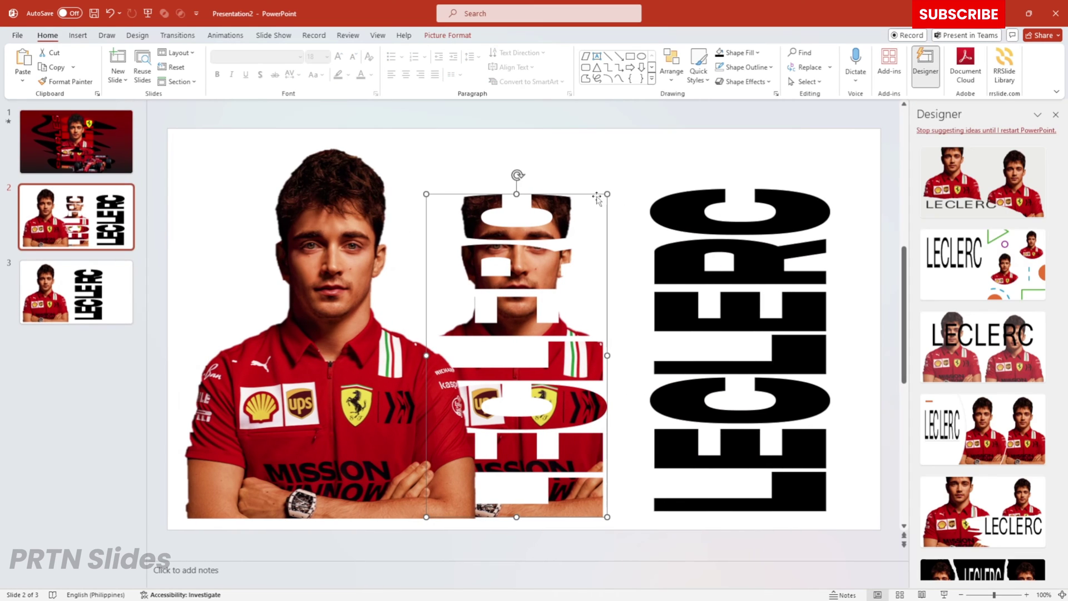
left_click(1055, 114)
left_click_drag(674, 193, 706, 197)
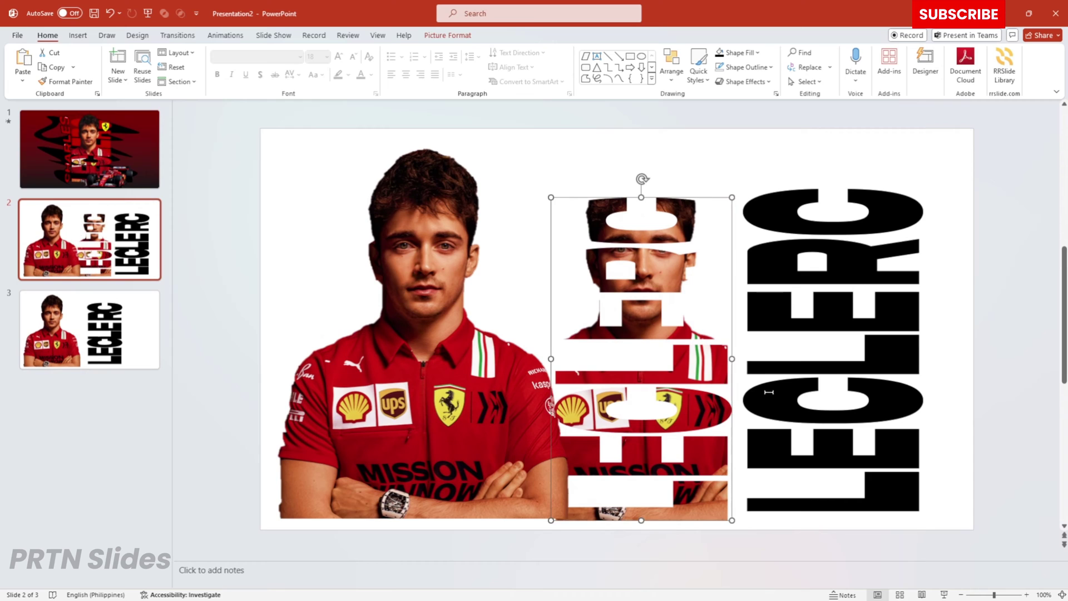
left_click(860, 164)
left_click(862, 218)
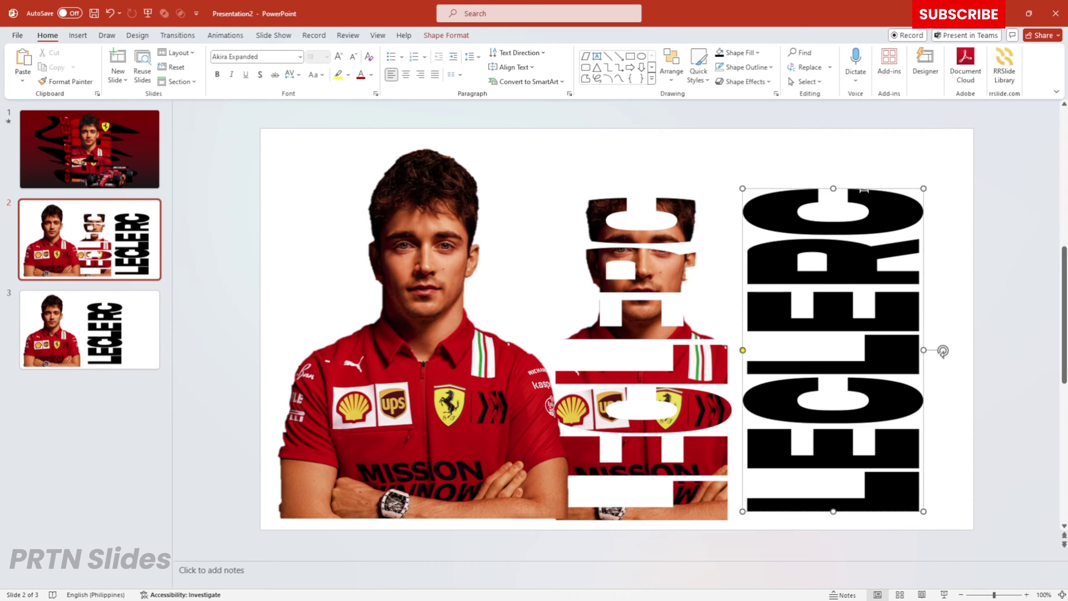
Make the right-hand LECLERC text red with a shadow
left_click(371, 74)
left_click(371, 74)
key("ctrl+a")
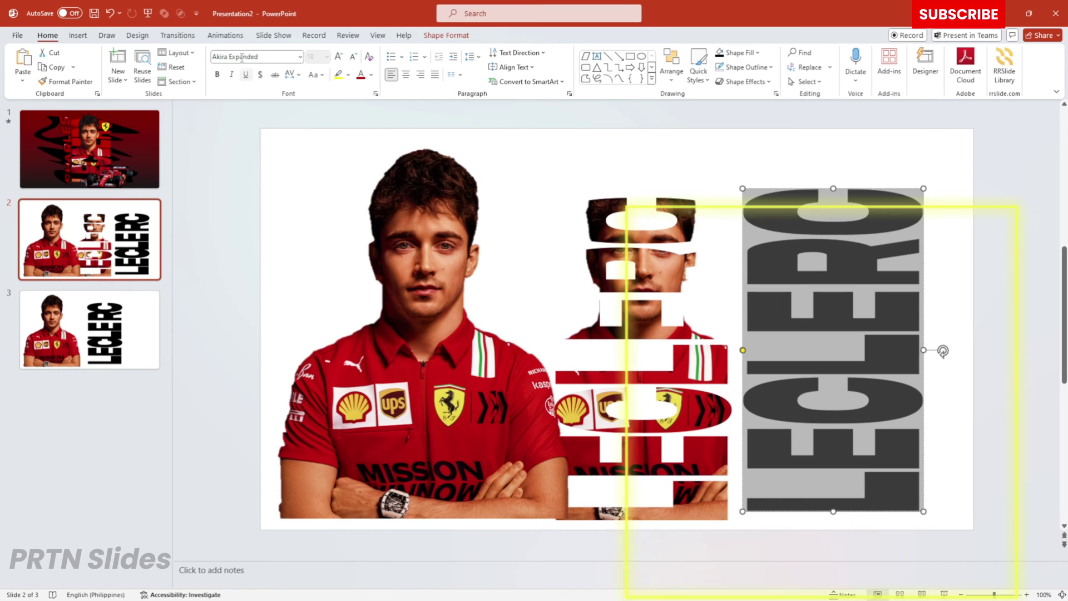
left_click(366, 77)
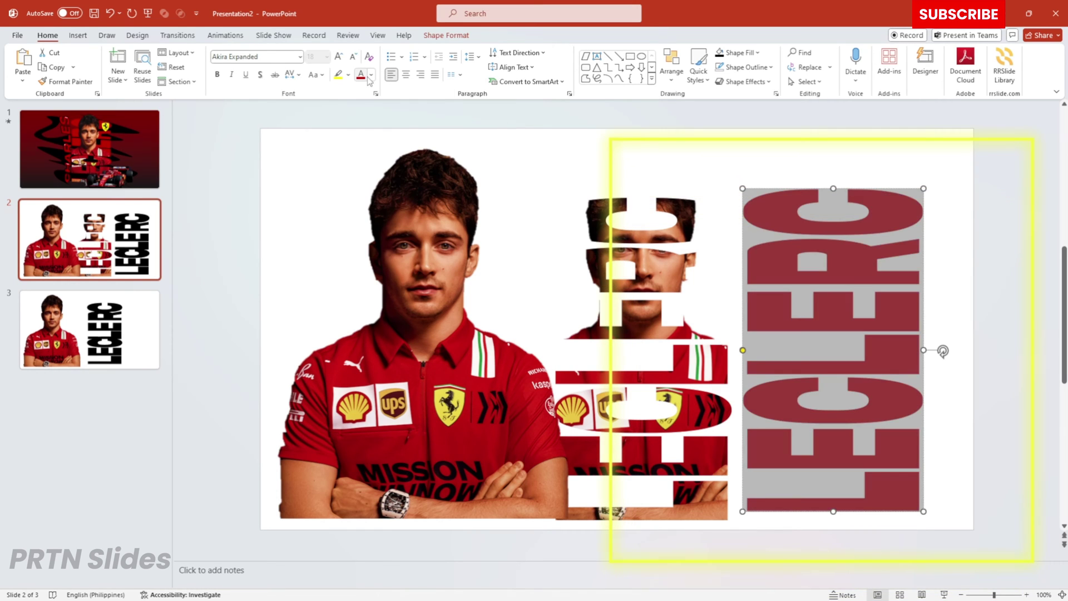
left_click(261, 76)
left_click(867, 233)
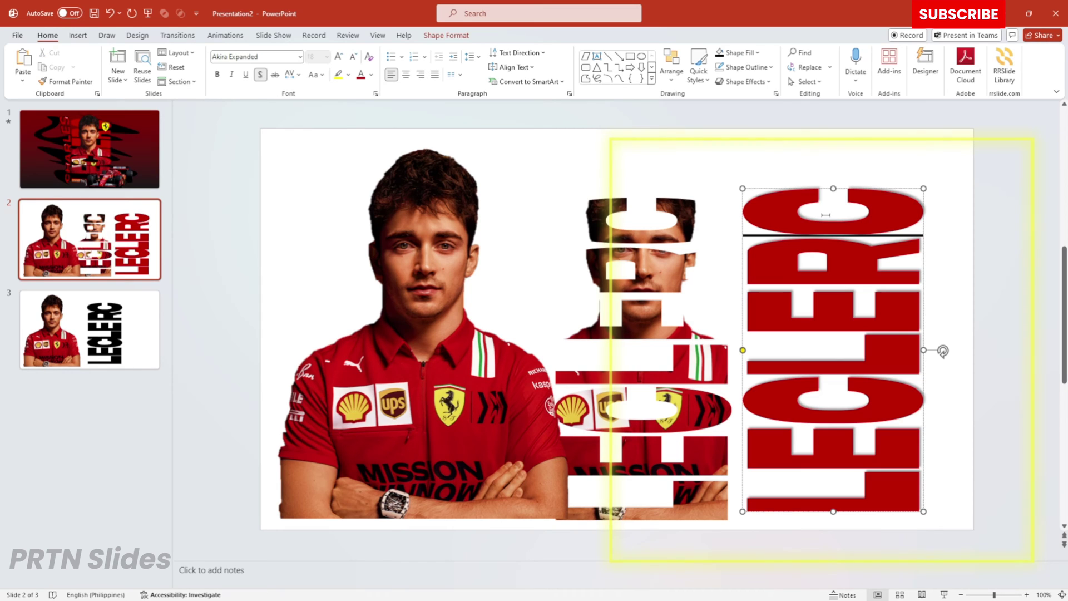
Move the red LECLERC over the photo letters and send it to the back
left_click_drag(889, 187, 695, 197)
left_click(673, 76)
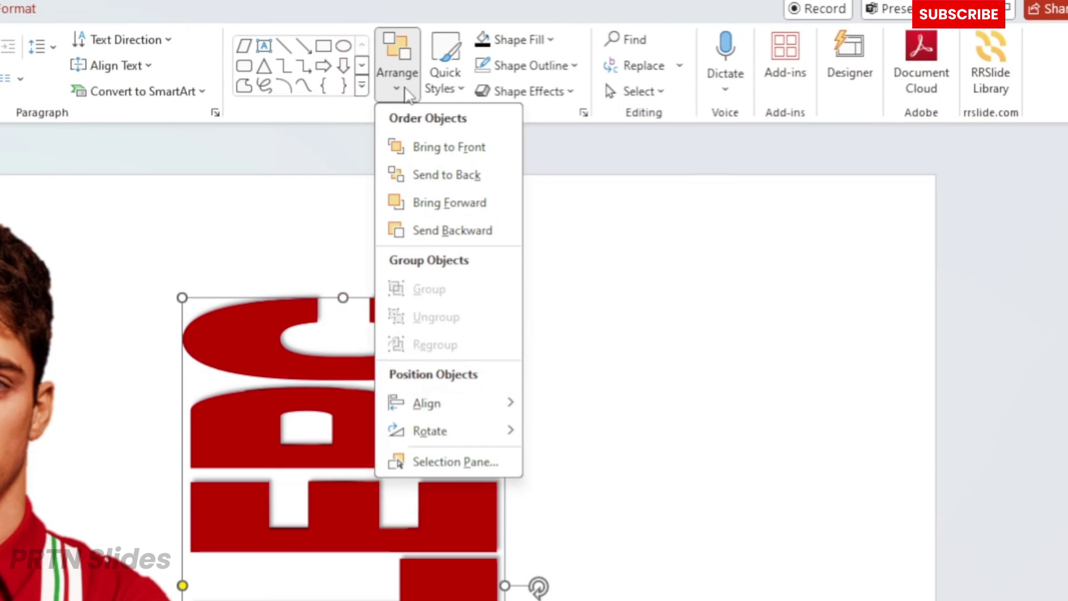
left_click(436, 183)
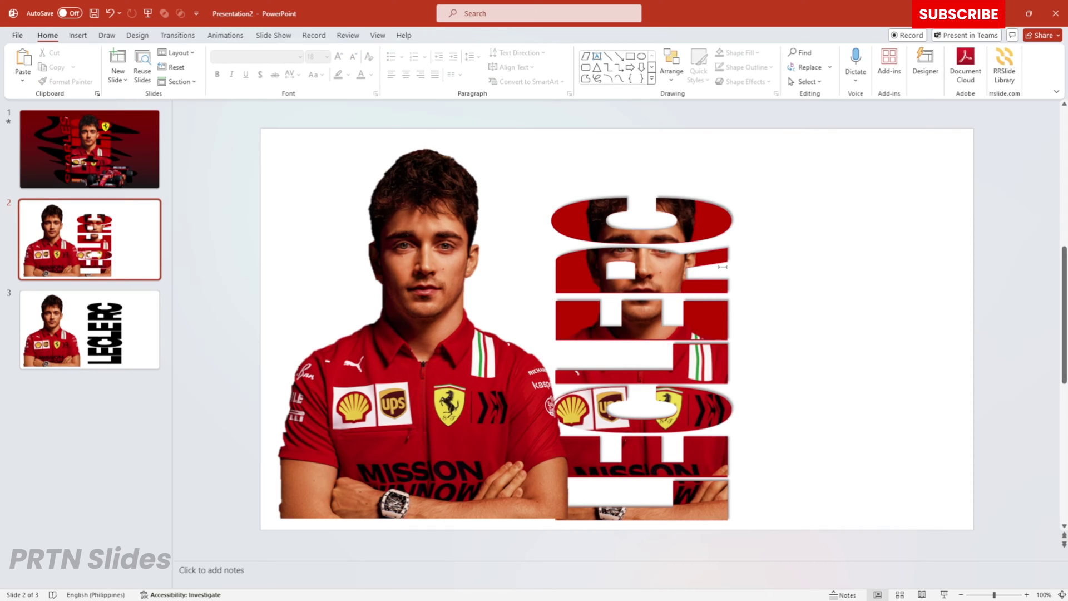
left_click(439, 432)
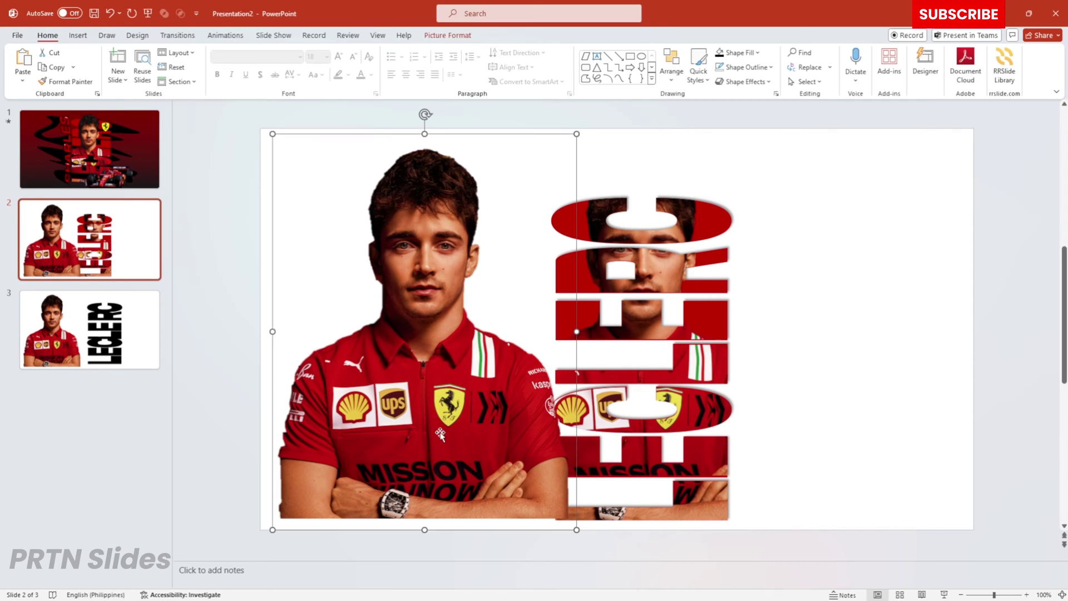
Move the driver photo over the red letters and crop its bottom upward
left_click_drag(421, 436, 638, 441)
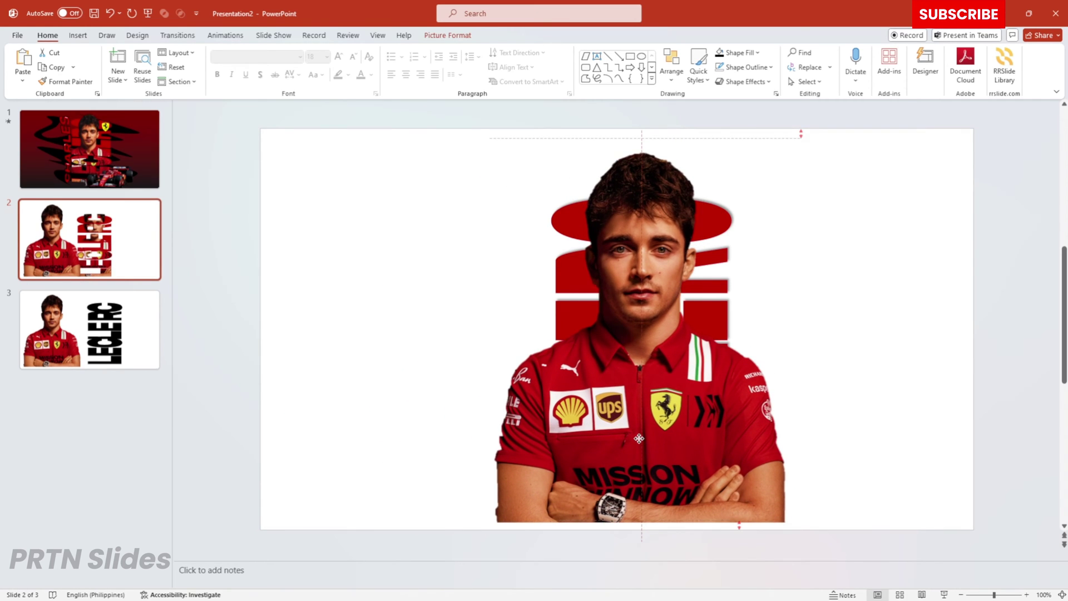
left_click_drag(638, 439, 639, 438)
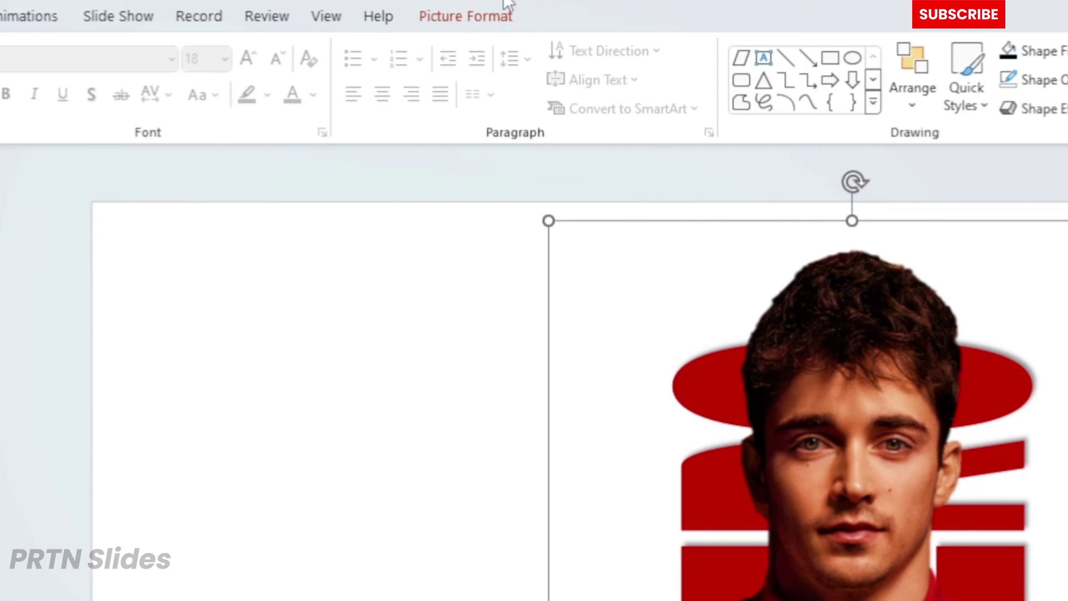
left_click(440, 21)
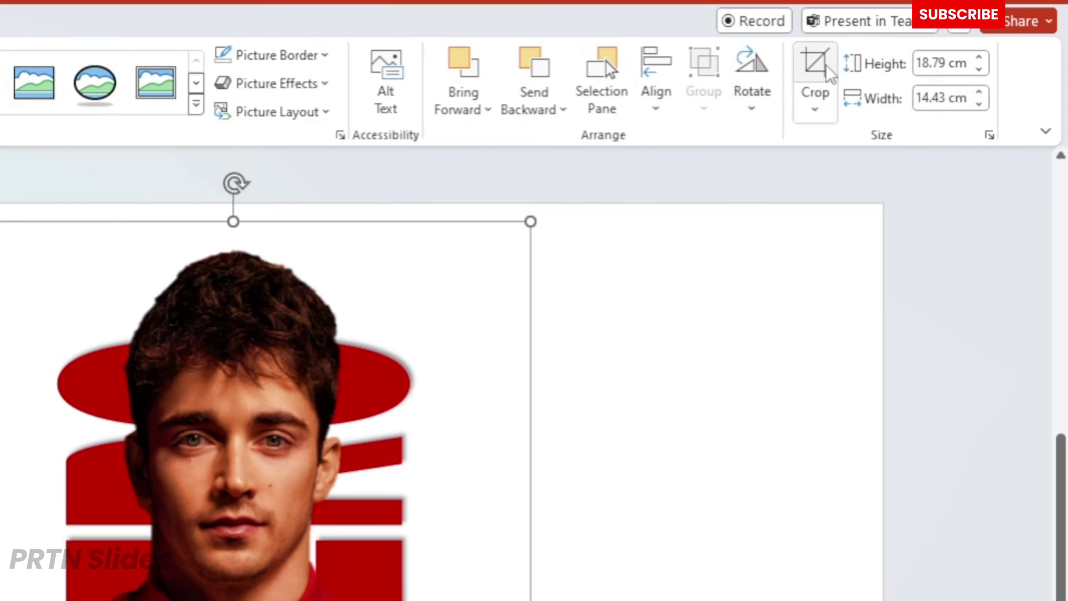
left_click(814, 64)
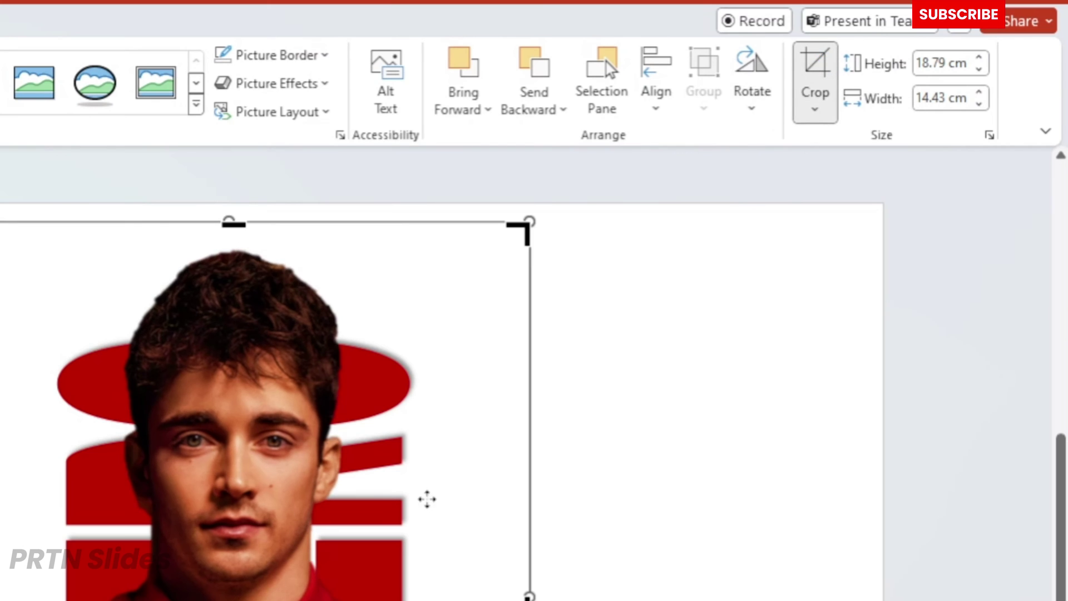
left_click_drag(647, 532, 669, 385)
left_click(905, 274)
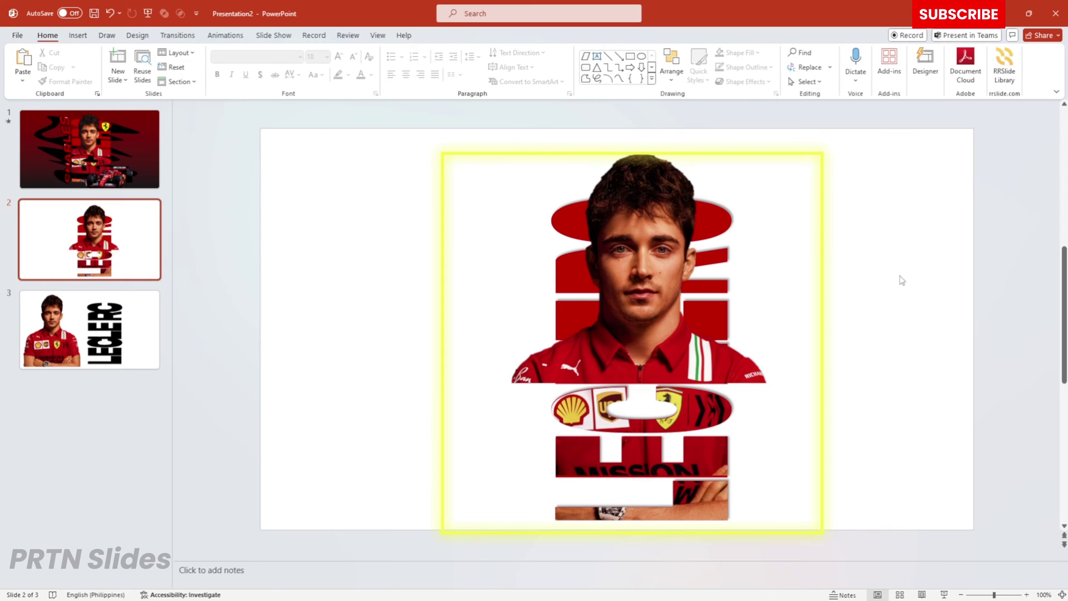
Crop the photo's left and right sides down to his head and shoulders
left_click(635, 300)
left_click(938, 64)
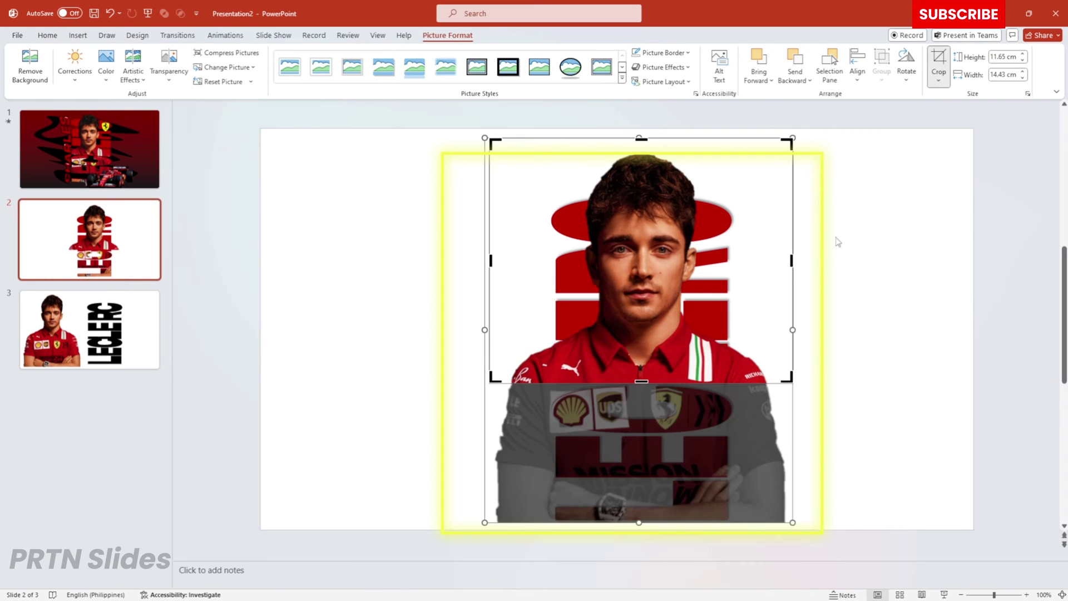
left_click_drag(789, 257, 725, 264)
left_click_drag(491, 261, 556, 316)
left_click_drag(724, 263, 724, 341)
left_click(886, 263)
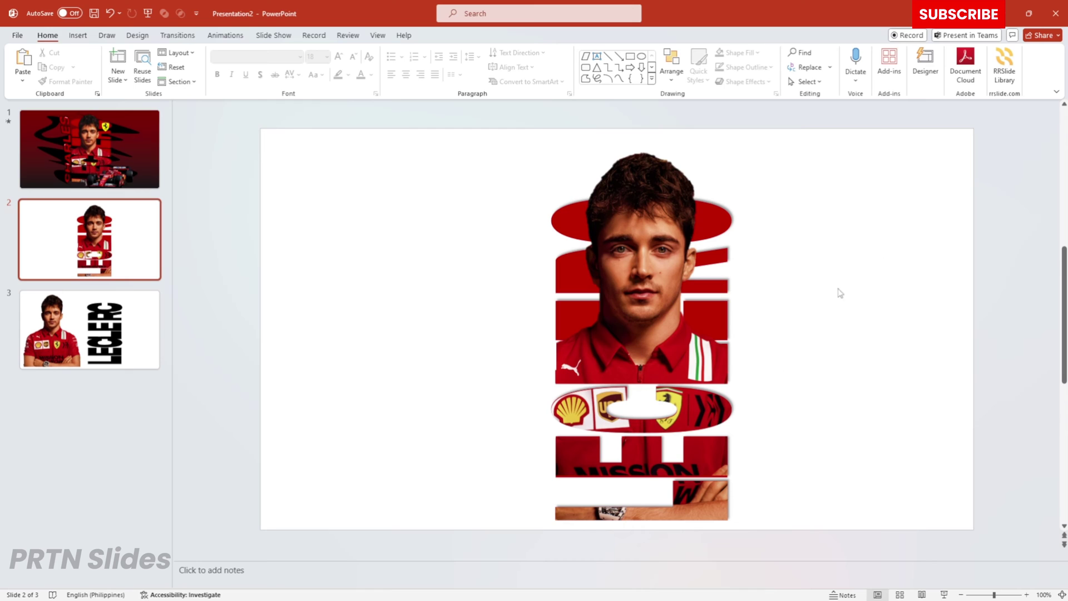
Group the head photo with the letter pictures and nudge the group up and left
left_click_drag(458, 145, 820, 583)
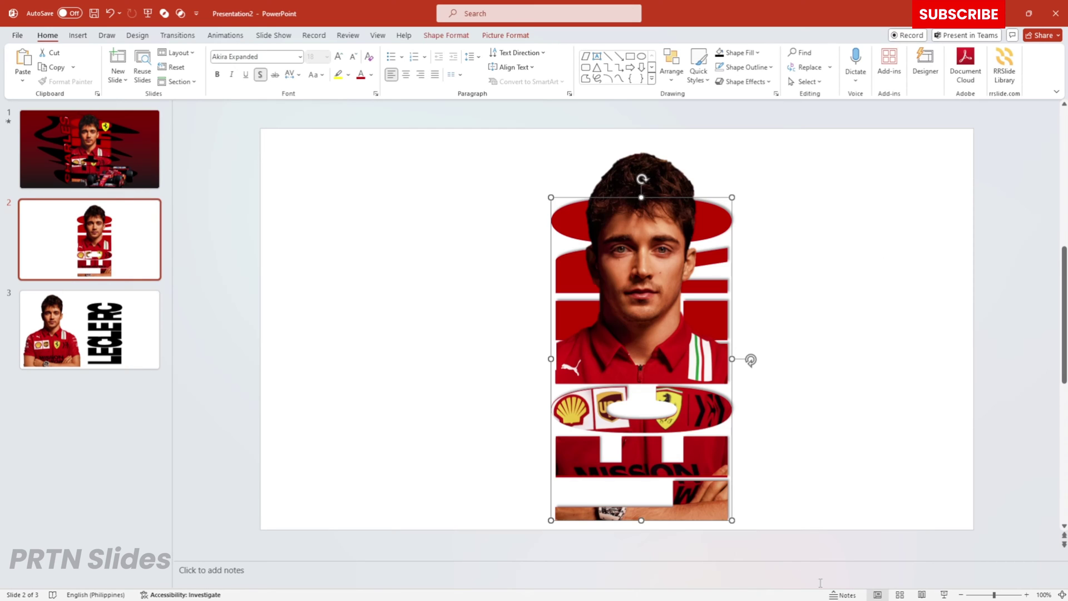
key("ctrl+a")
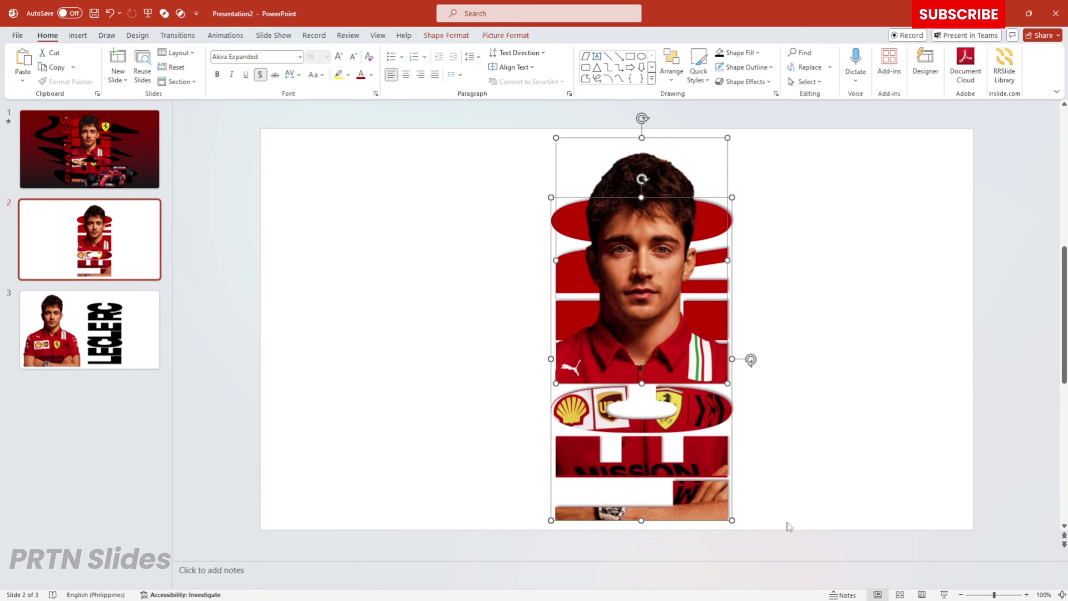
key("ctrl+g")
left_click_drag(662, 341, 644, 330)
left_click(772, 268)
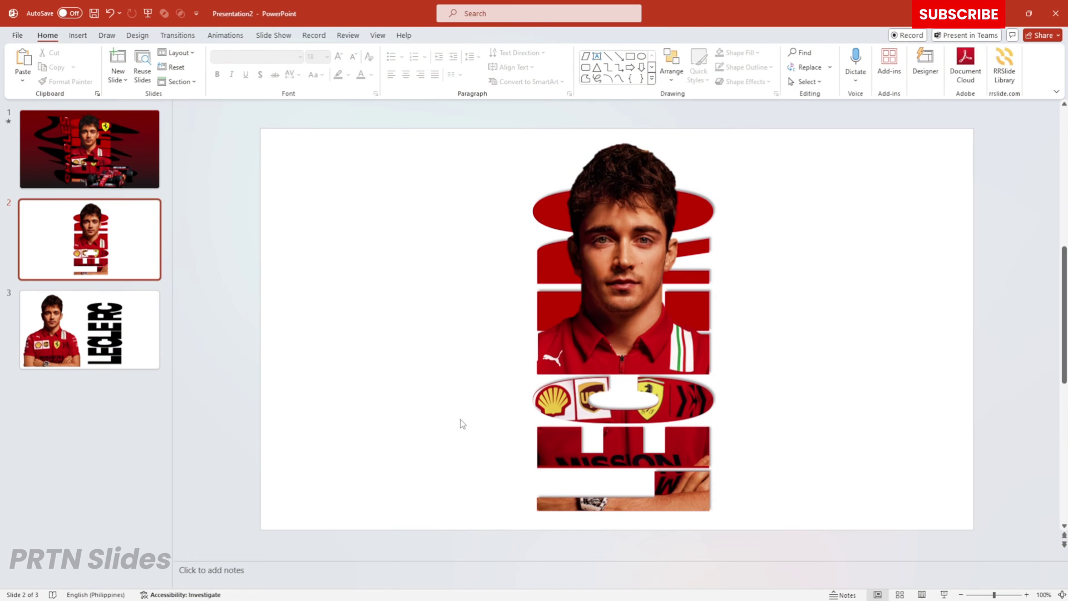
left_click(77, 36)
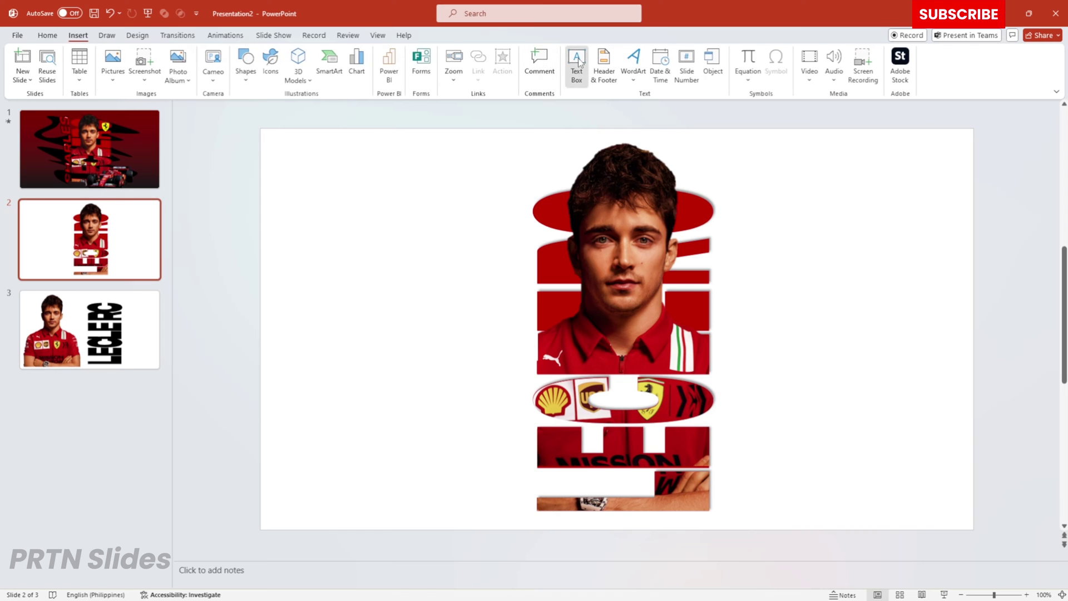
Add a new text box left of the photo and type CHARLES
left_click(436, 260)
left_click_drag(444, 273, 520, 325)
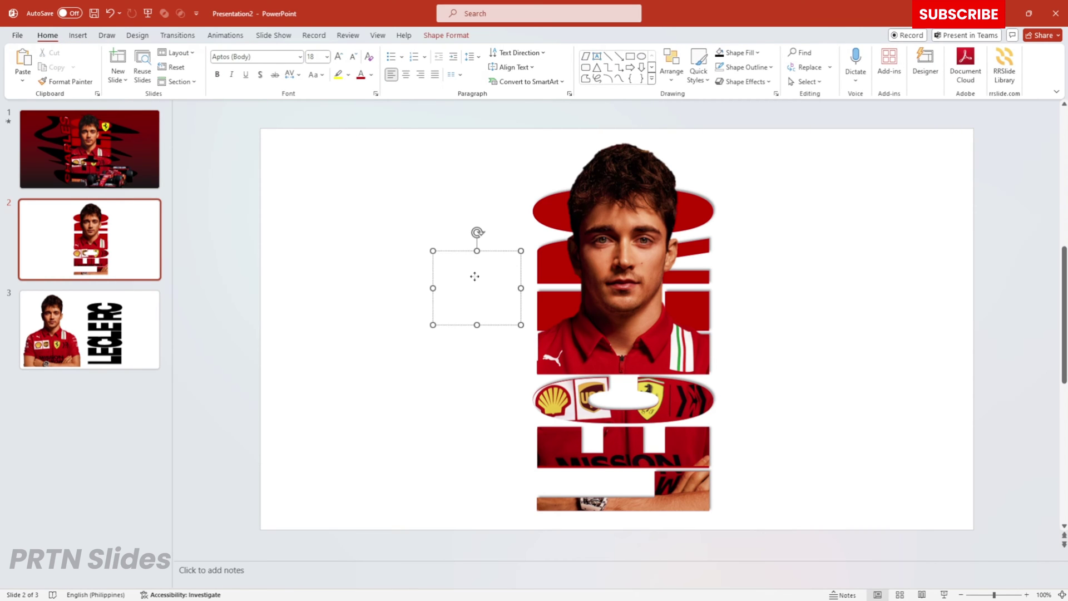
type("CHARLES")
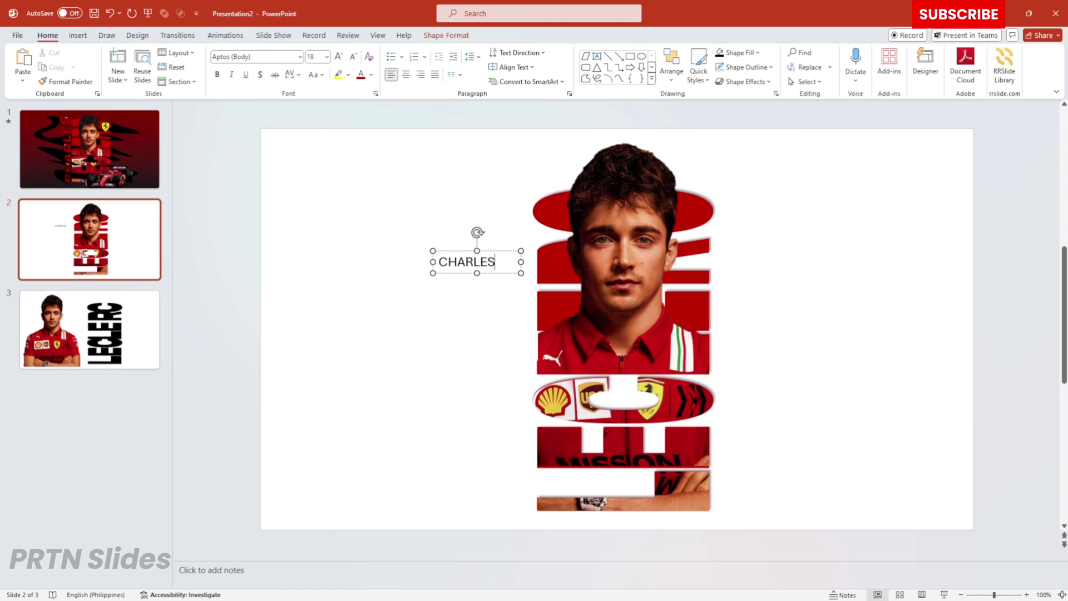
Rotate the CHARLES text 270° so it reads vertically bottom to top
key("ctrl+a")
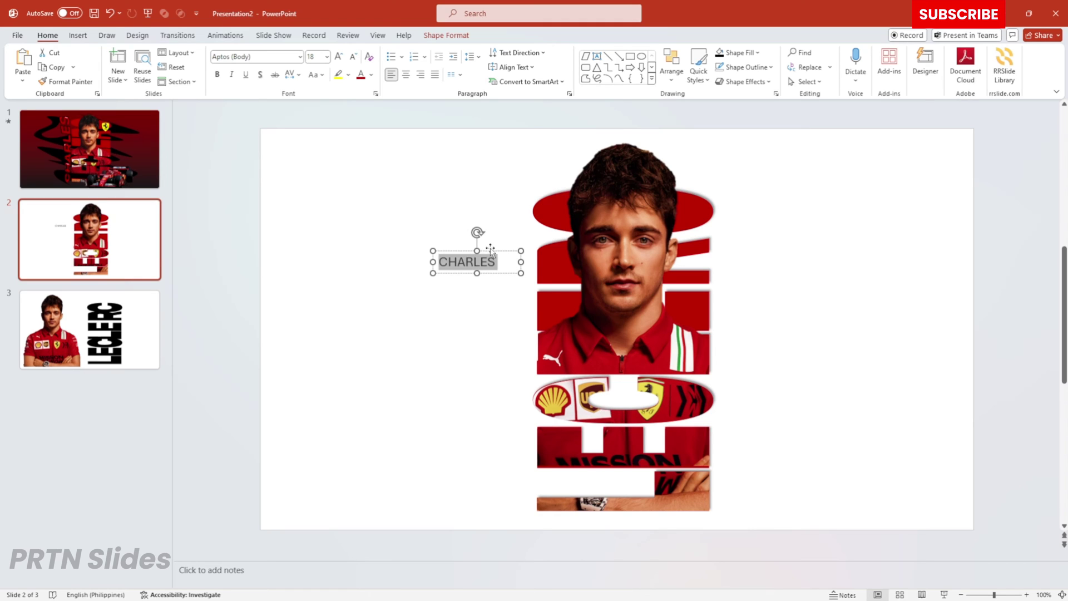
left_click(518, 52)
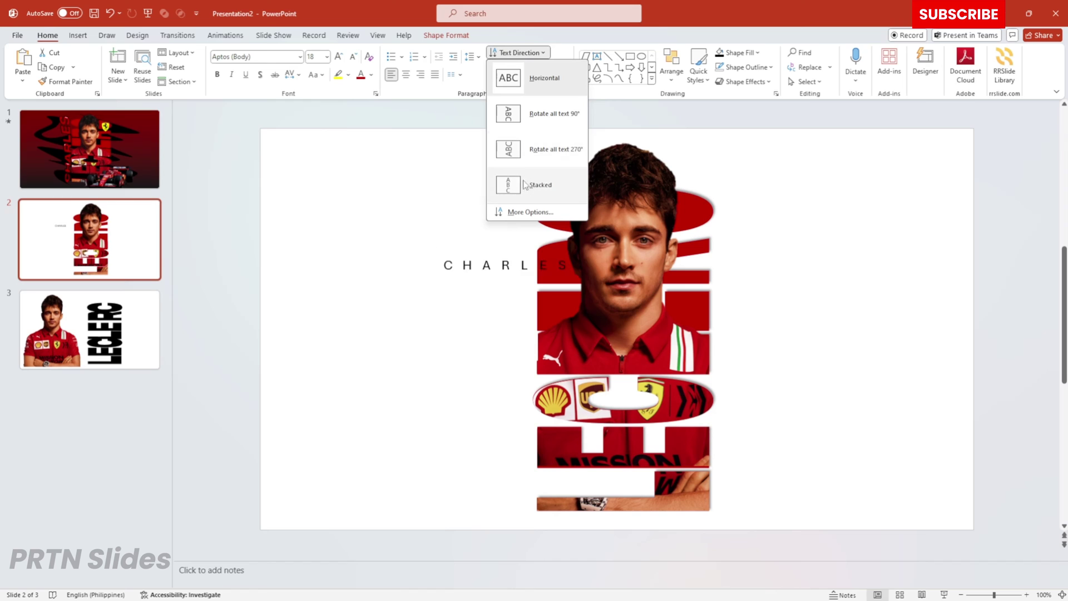
left_click(523, 151)
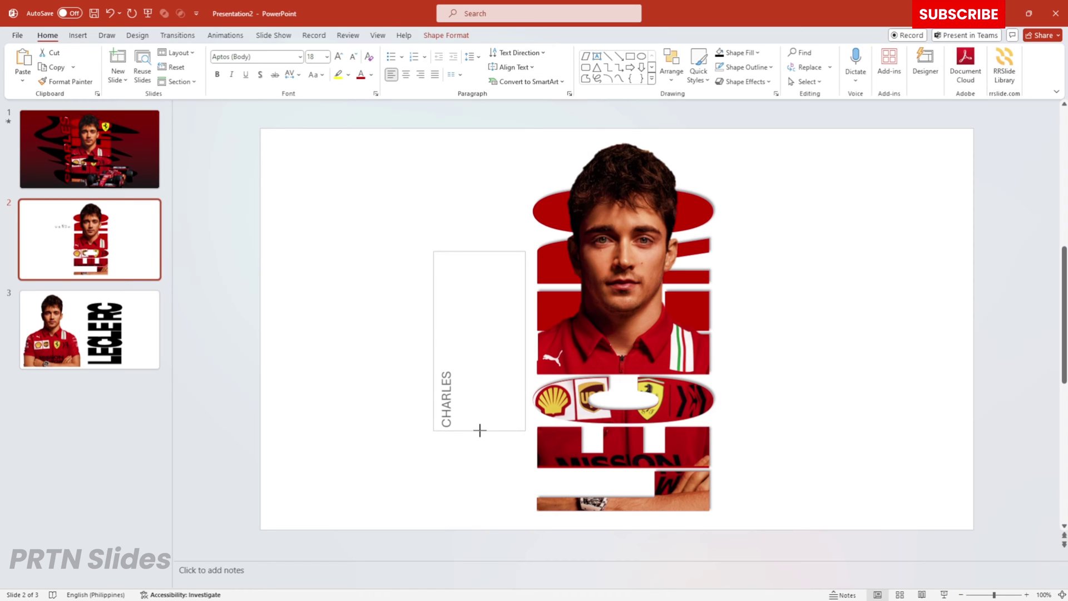
Apply a warp transform text effect to CHARLES
left_click(446, 35)
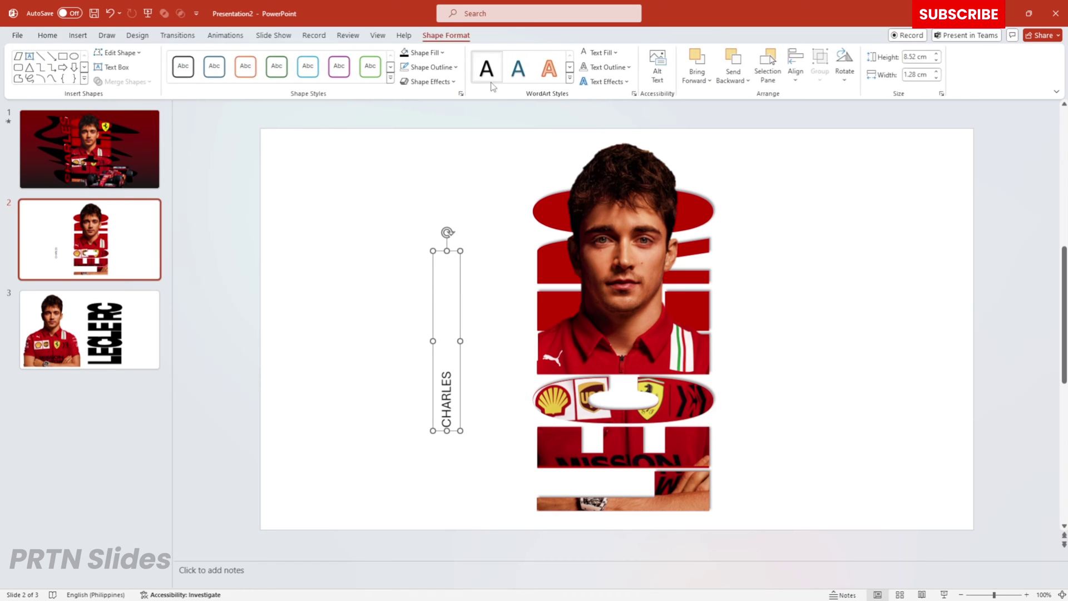
left_click(610, 83)
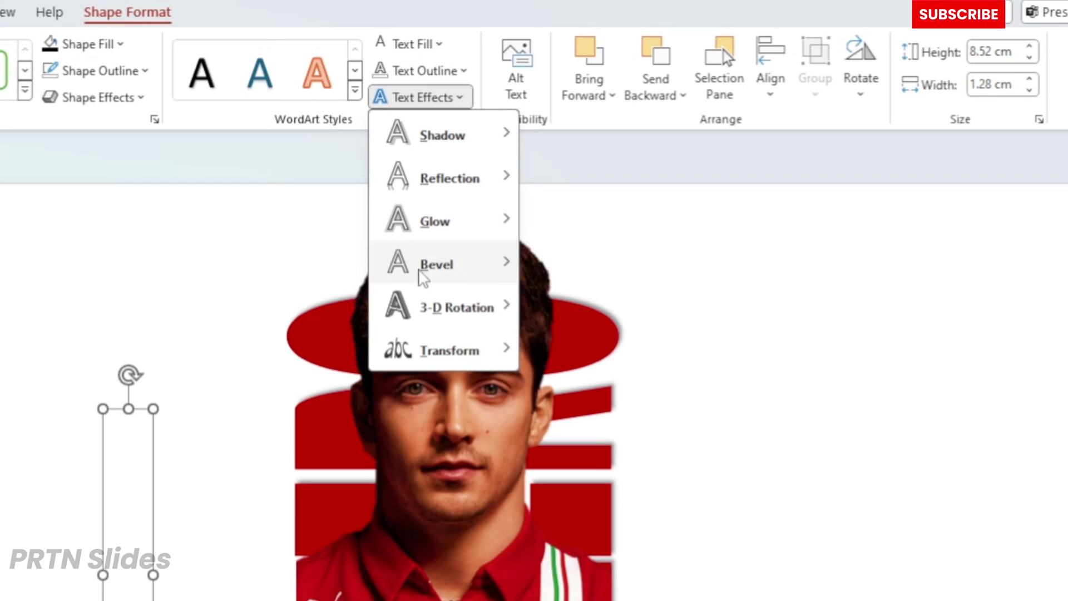
mouse_move(417, 342)
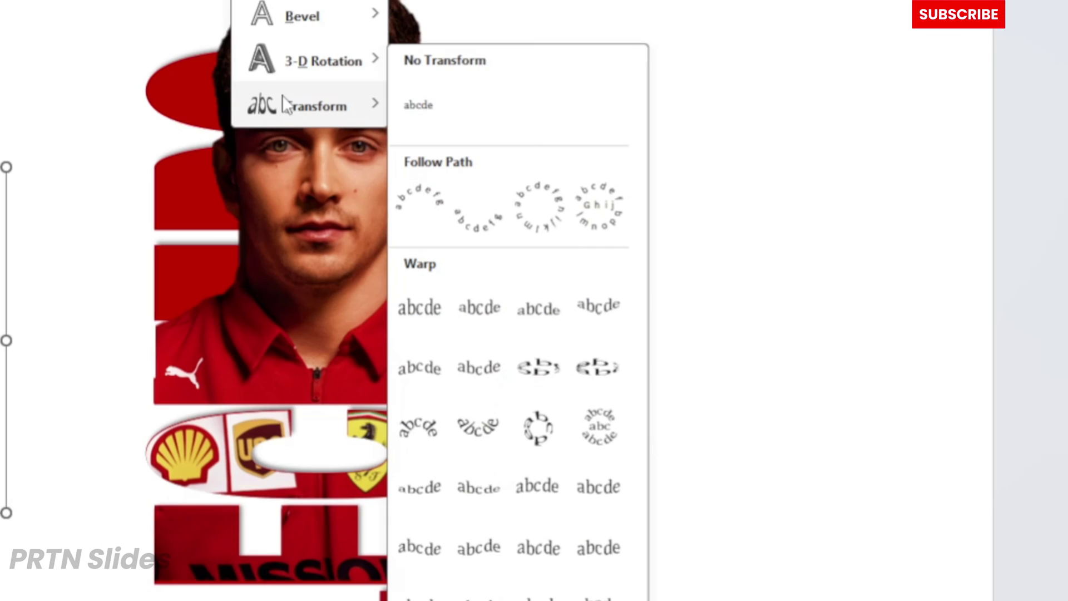
left_click(431, 493)
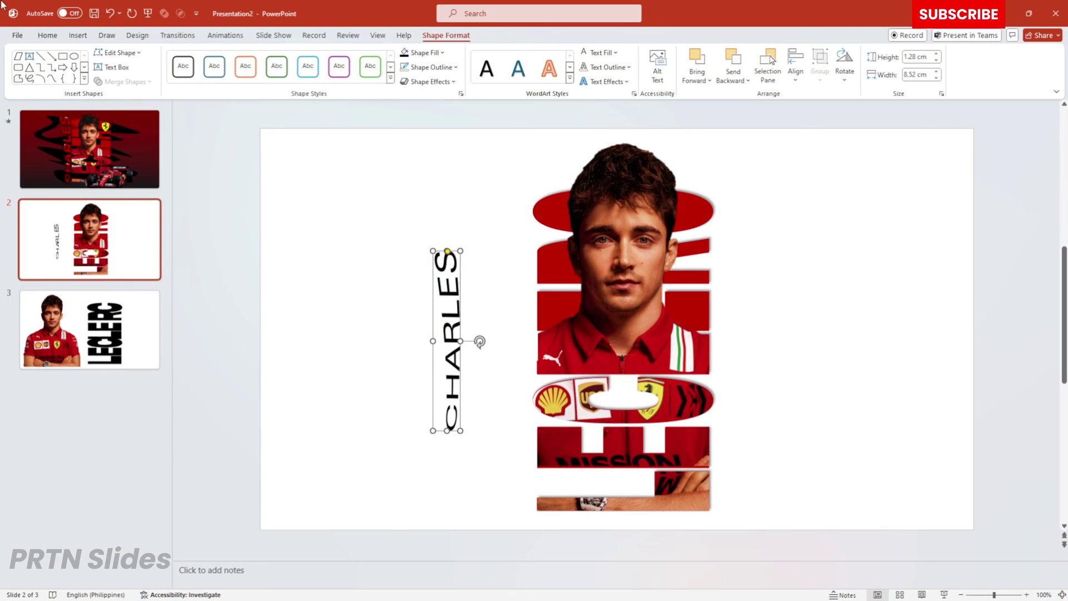
left_click(48, 39)
left_click(301, 56)
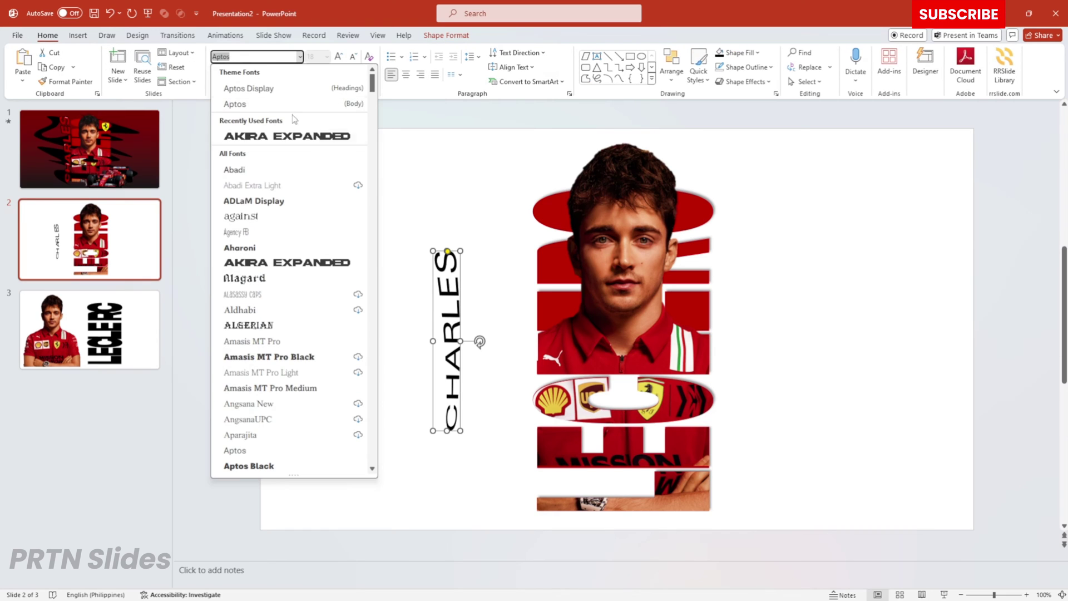
Set CHARLES to Akira Expanded, stretch it to the photo's full height and butt it against the photo
left_click(290, 136)
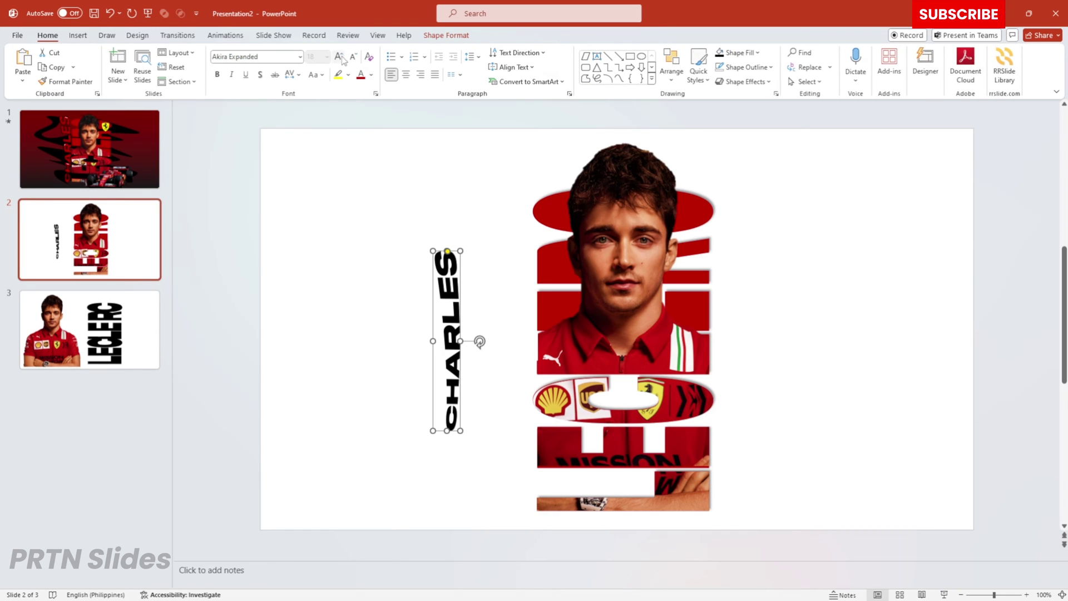
left_click_drag(466, 245, 529, 195)
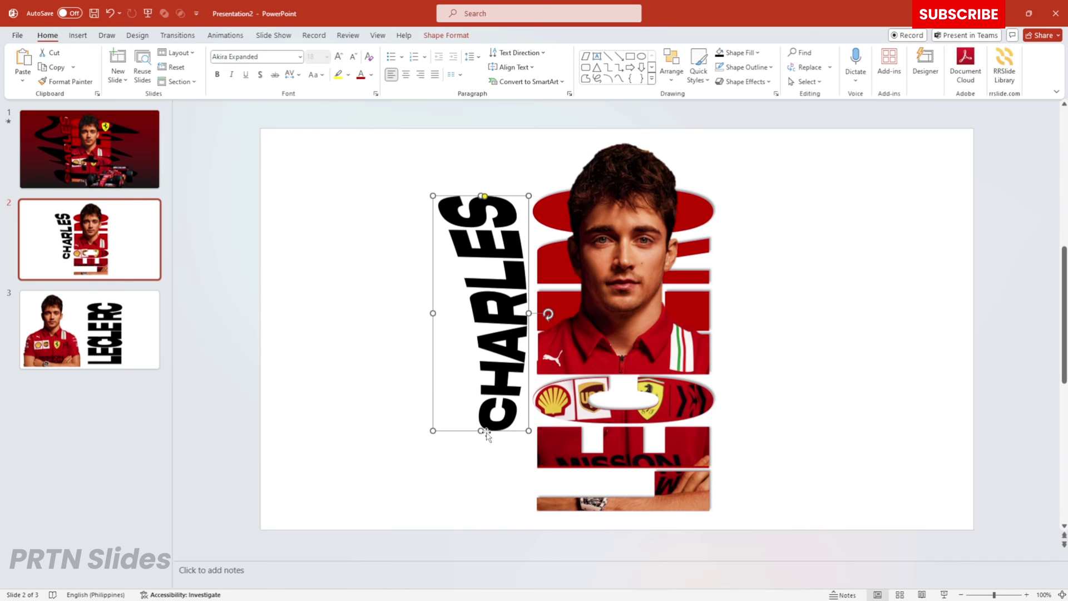
left_click_drag(481, 430, 480, 511)
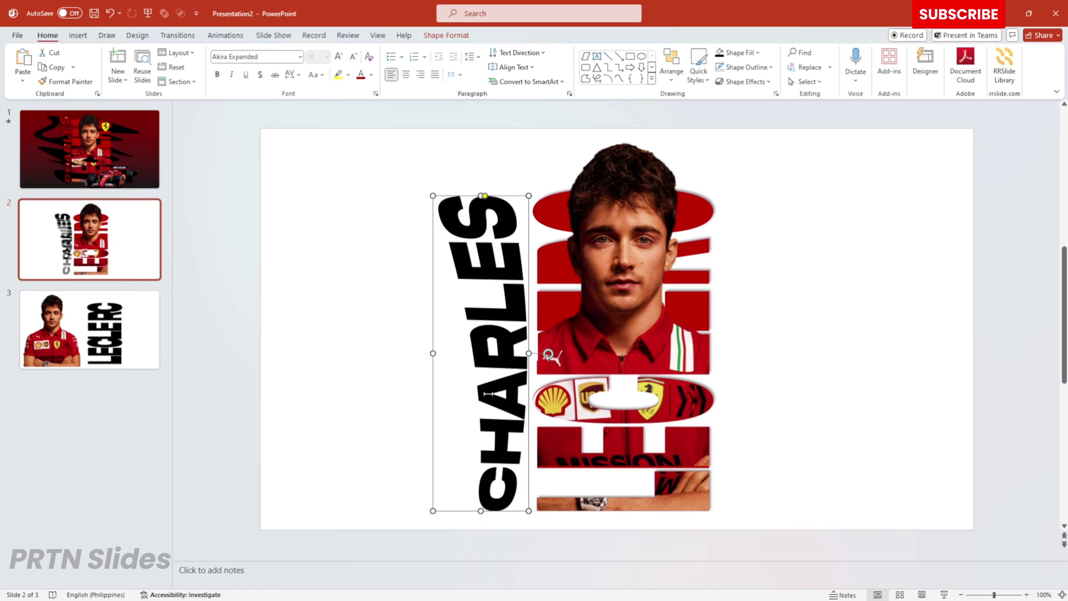
left_click_drag(529, 255, 539, 255)
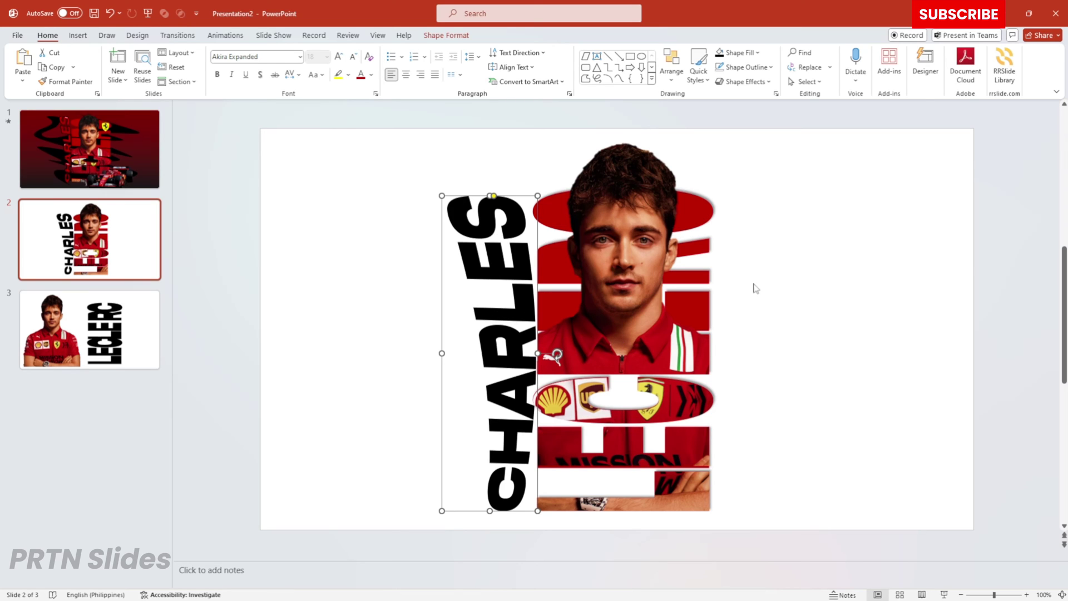
left_click(454, 167)
left_click(515, 210)
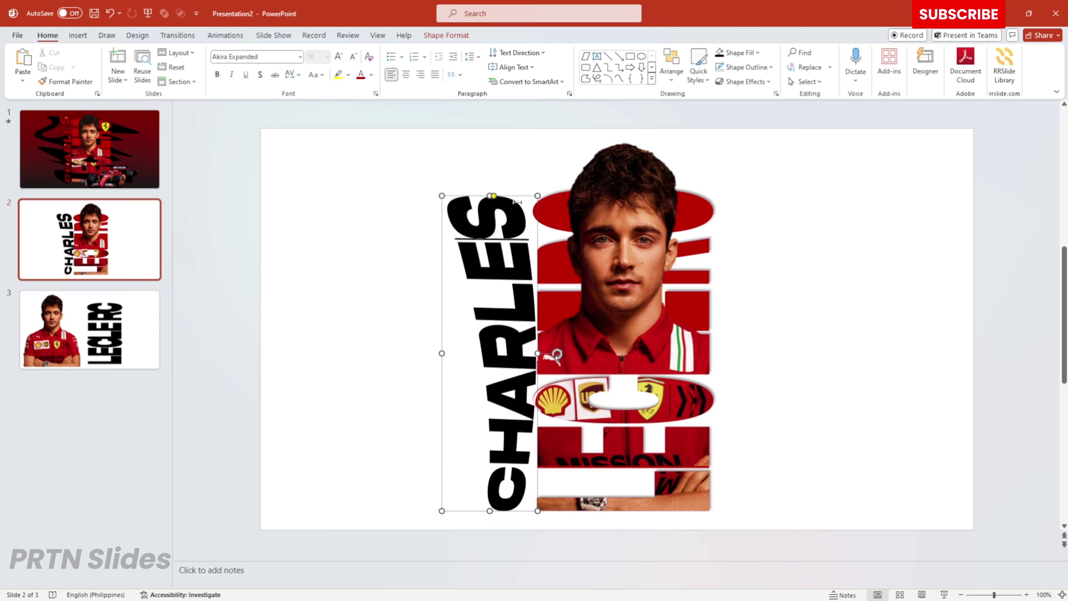
left_click(516, 196)
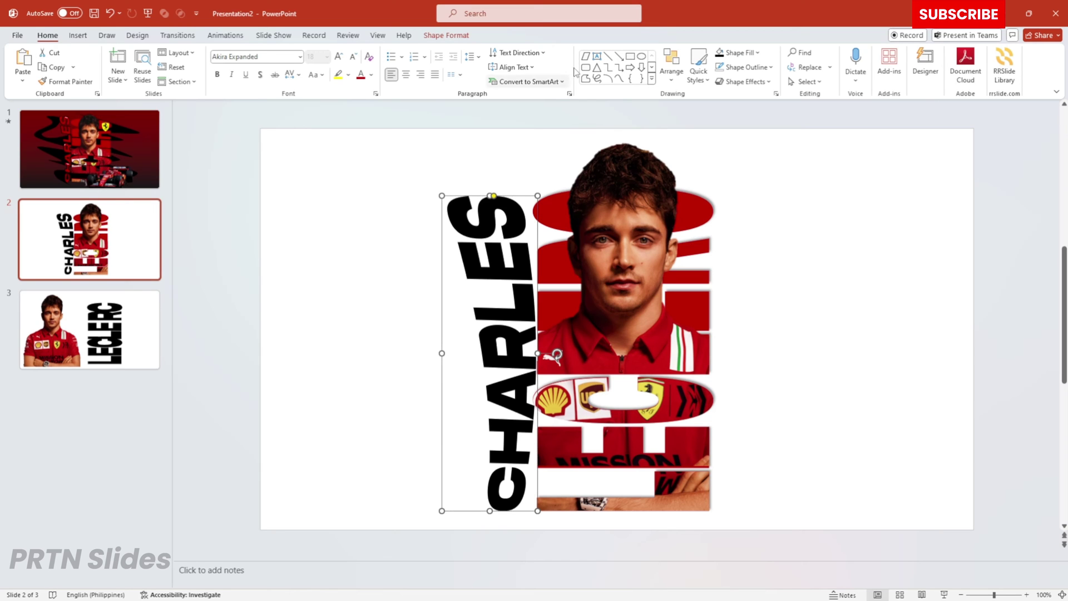
Set the CHARLES text fill (dark red, then No Fill) and give it a black outline
left_click(446, 35)
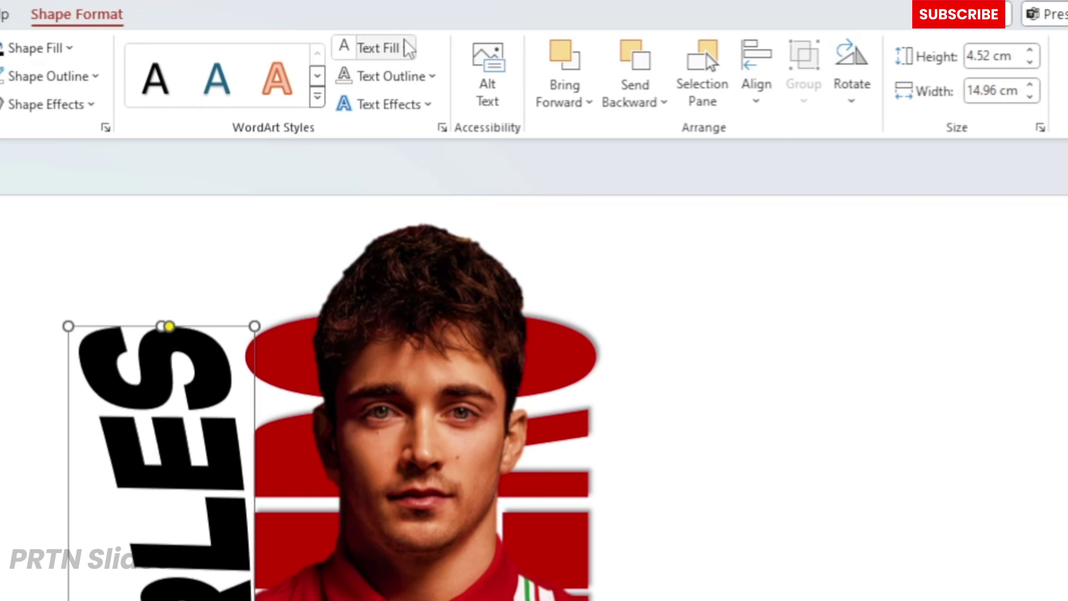
left_click(855, 51)
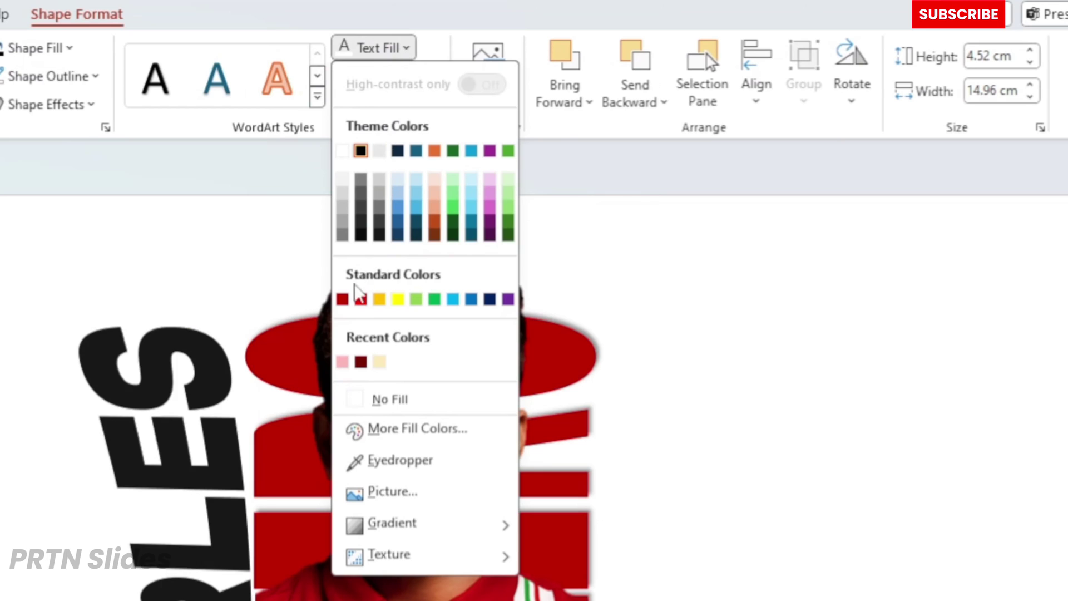
left_click(342, 299)
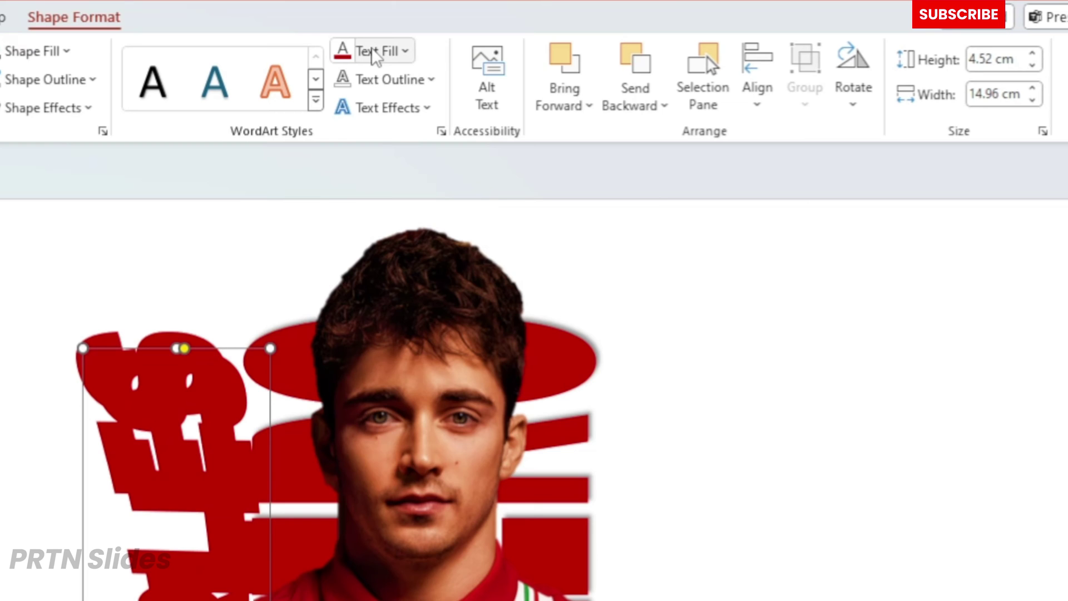
left_click(600, 52)
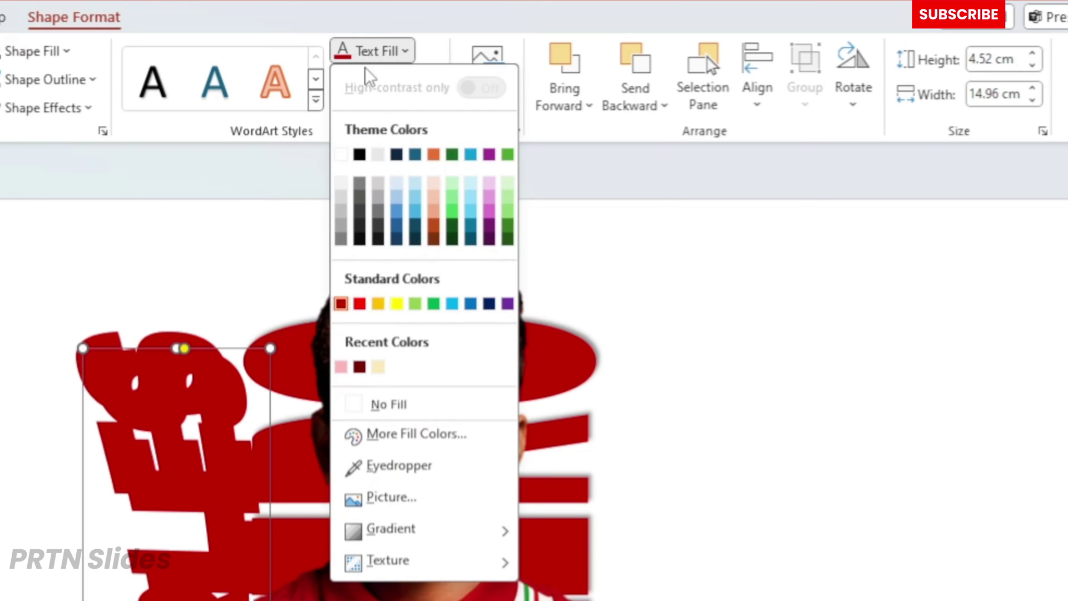
left_click(401, 409)
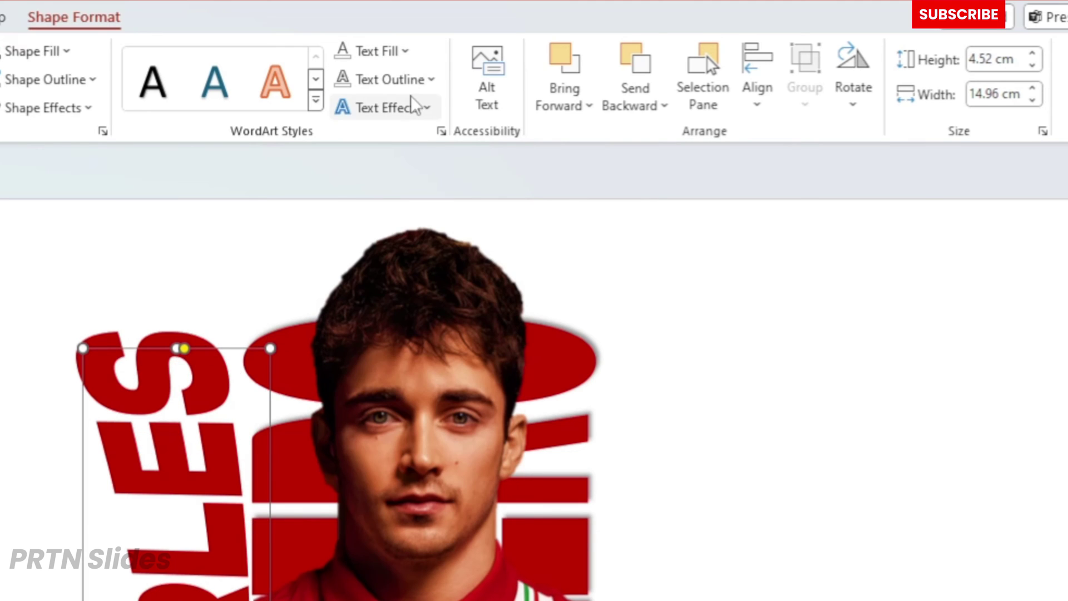
left_click(417, 79)
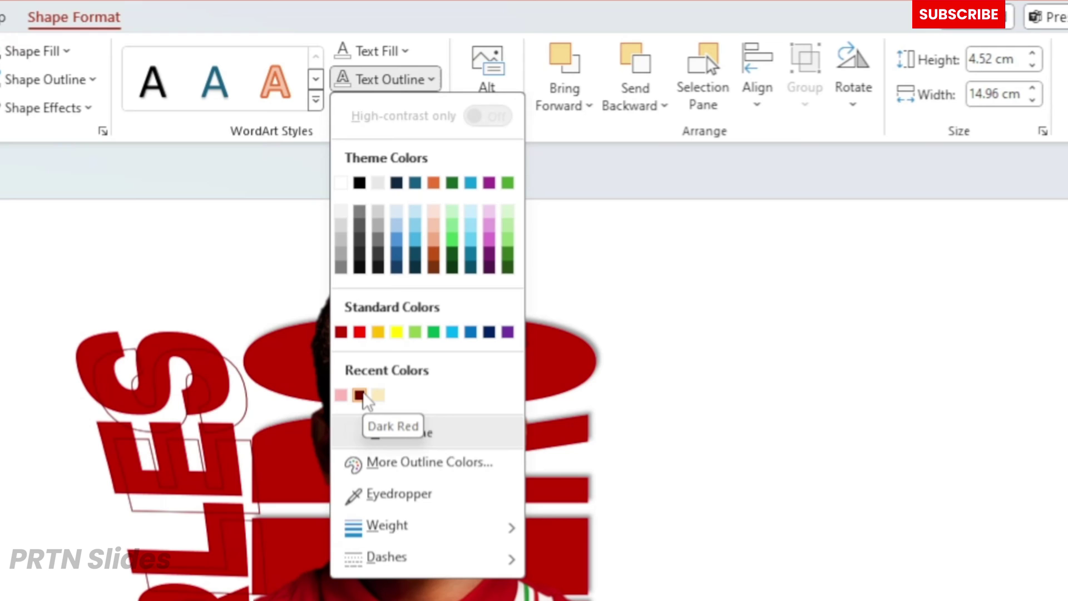
left_click(358, 183)
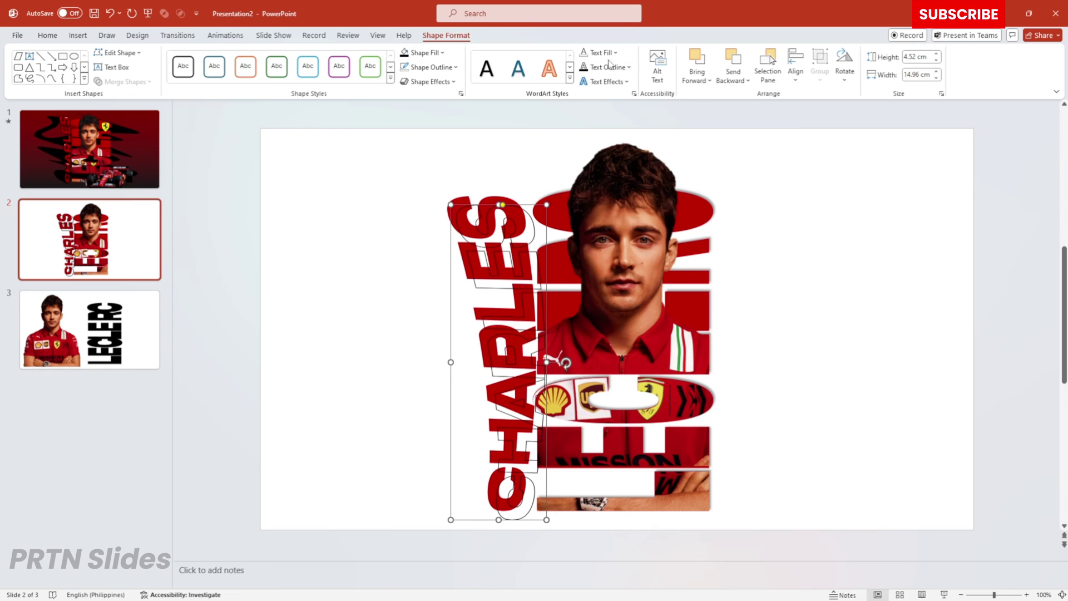
Thicken the CHARLES outline to 1½ pt and offset it slightly up and left
left_click(610, 66)
mouse_move(606, 293)
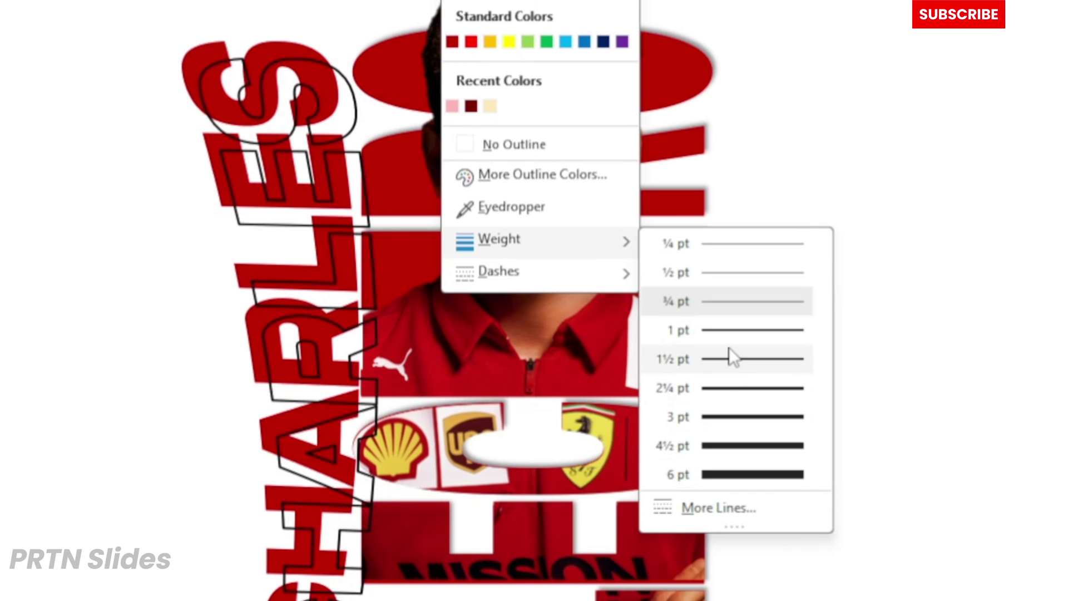
left_click(725, 362)
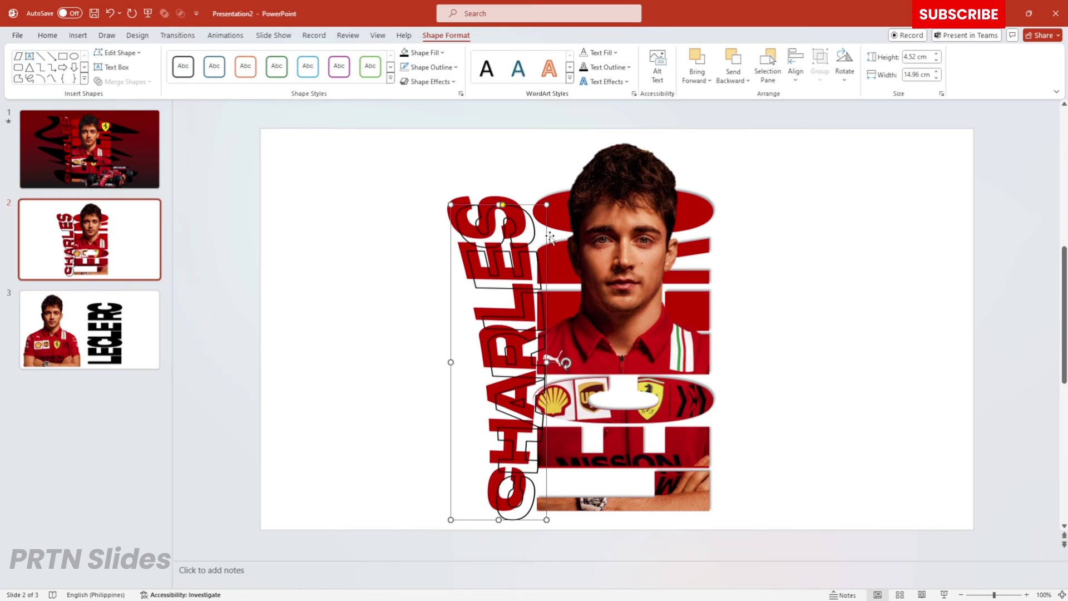
left_click_drag(546, 229, 533, 217)
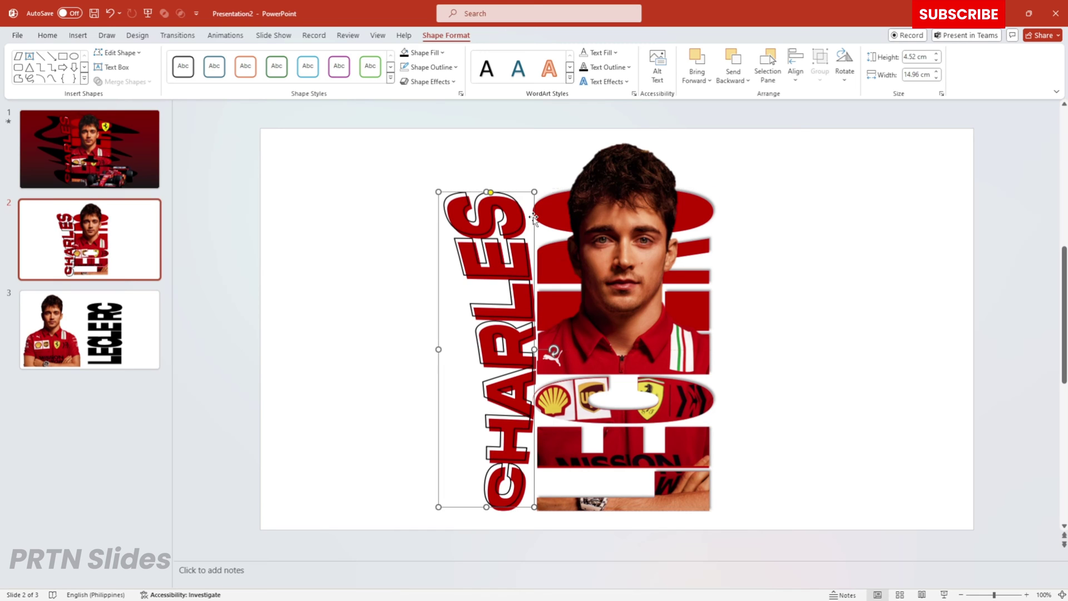
left_click(388, 287)
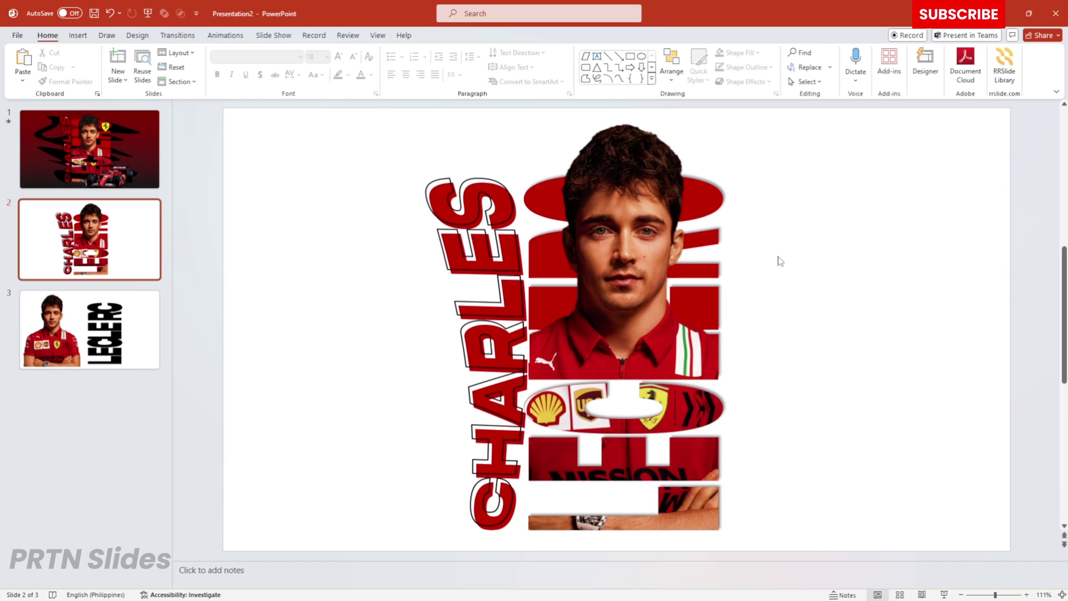
Copy the Ferrari logo and F1 car from slide 1 onto slide 2
left_click(107, 156)
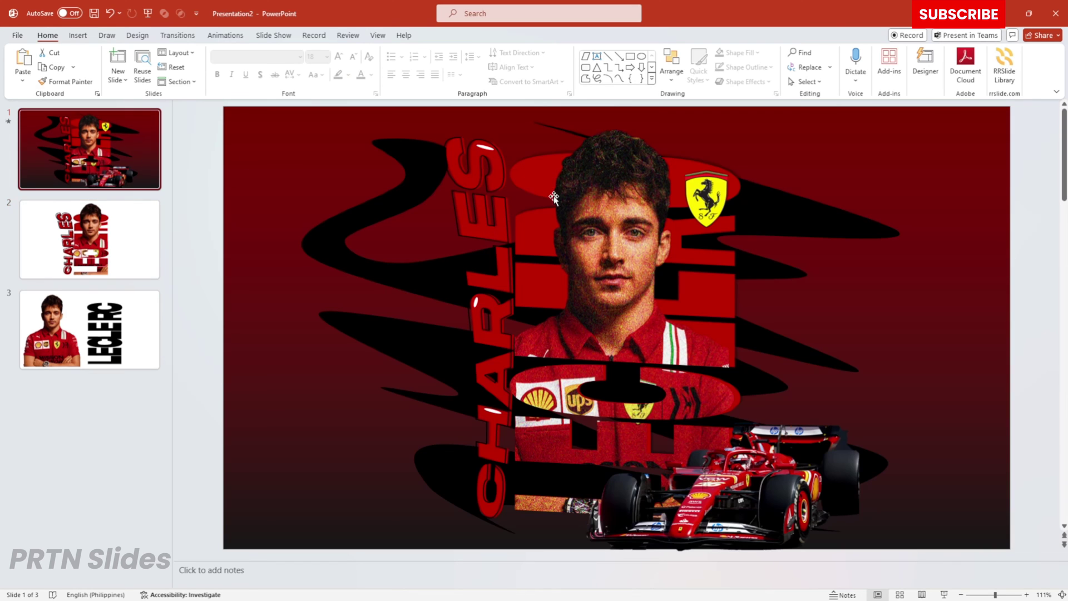
left_click(707, 195)
left_click(750, 496, "shift")
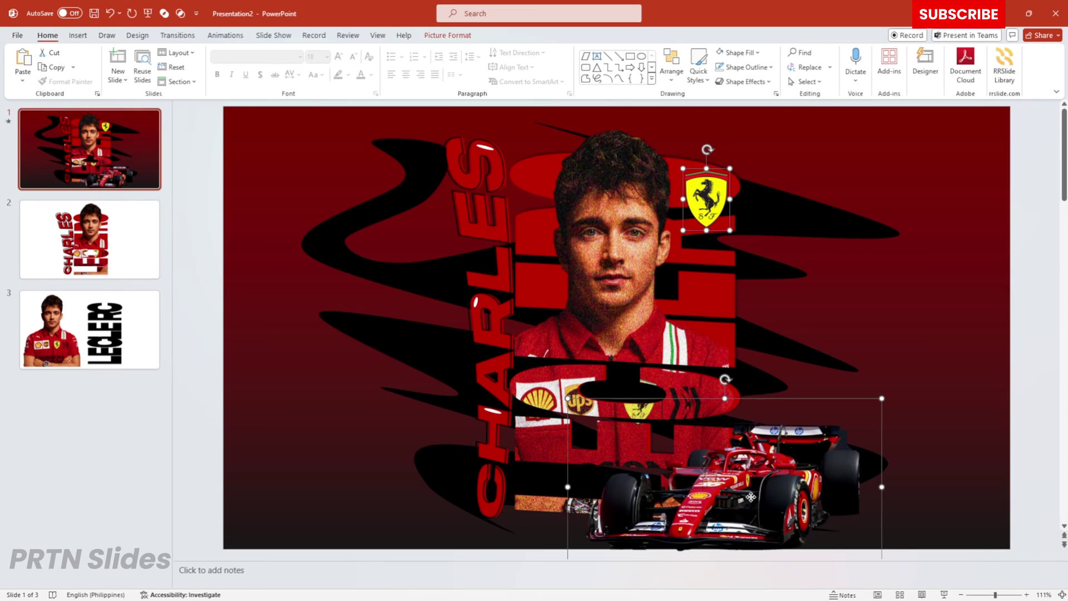
left_click(44, 230)
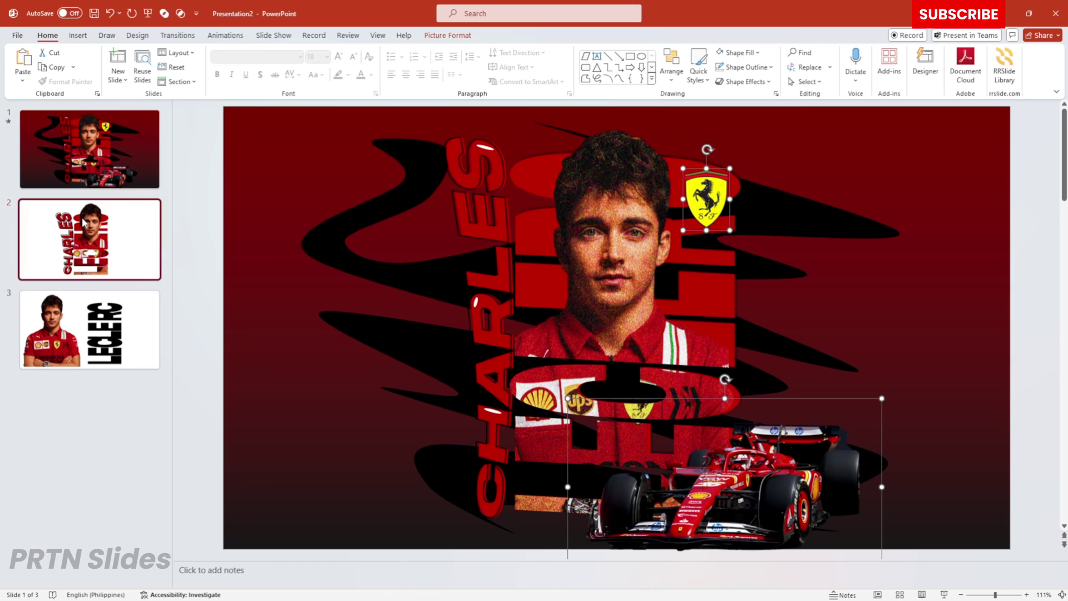
key("ctrl+v")
left_click(766, 190)
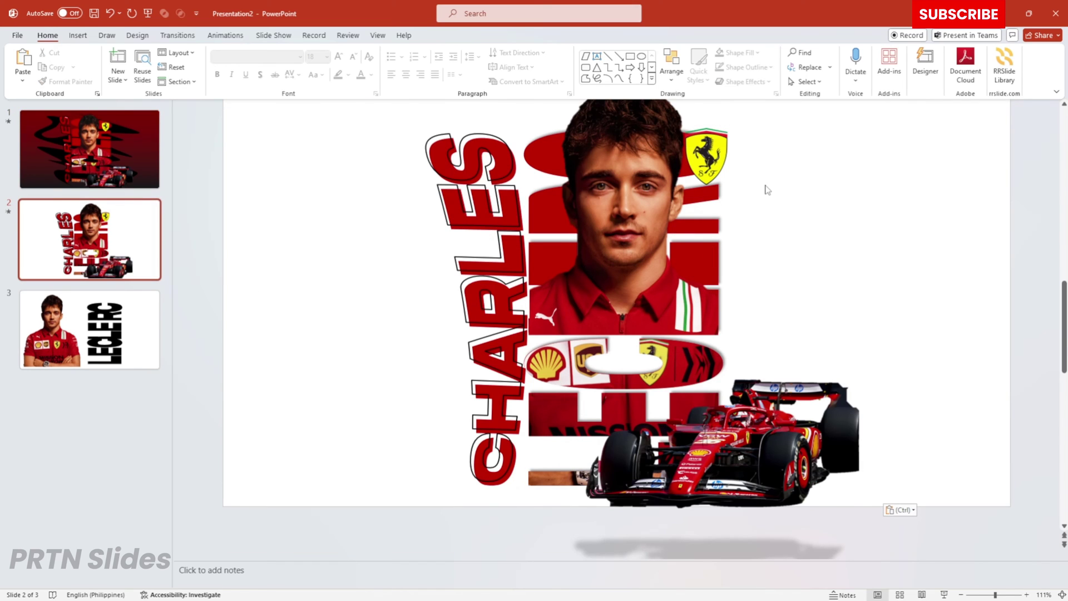
Shrink the Ferrari logo and move the F1 car onto the portrait's lower part
left_click(713, 179)
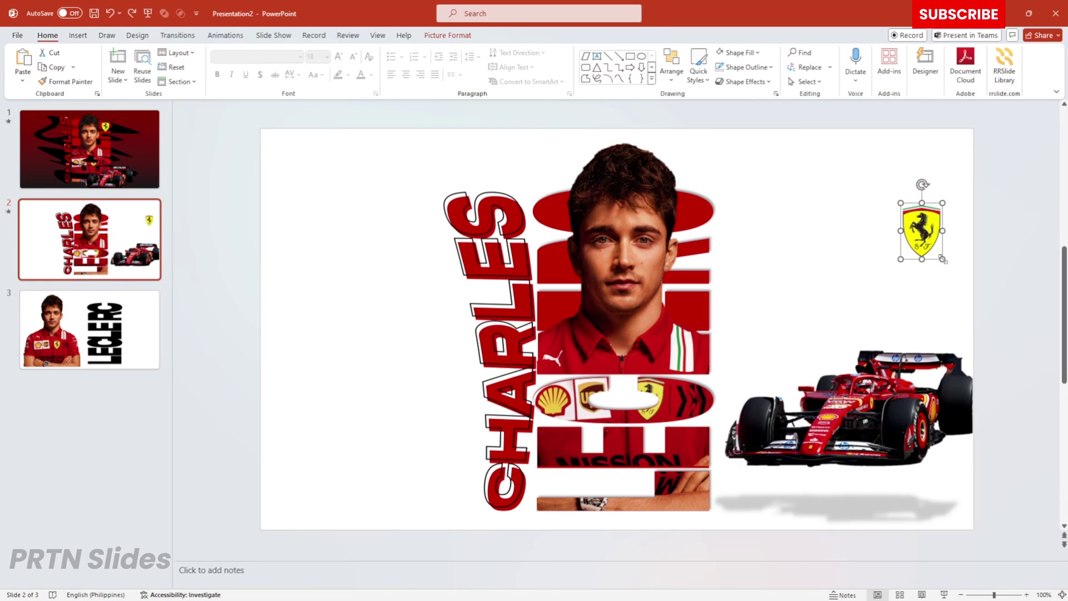
left_click_drag(942, 259, 702, 236)
left_click(867, 409)
left_click_drag(867, 410, 724, 458)
scroll(724, 457, "down", 1)
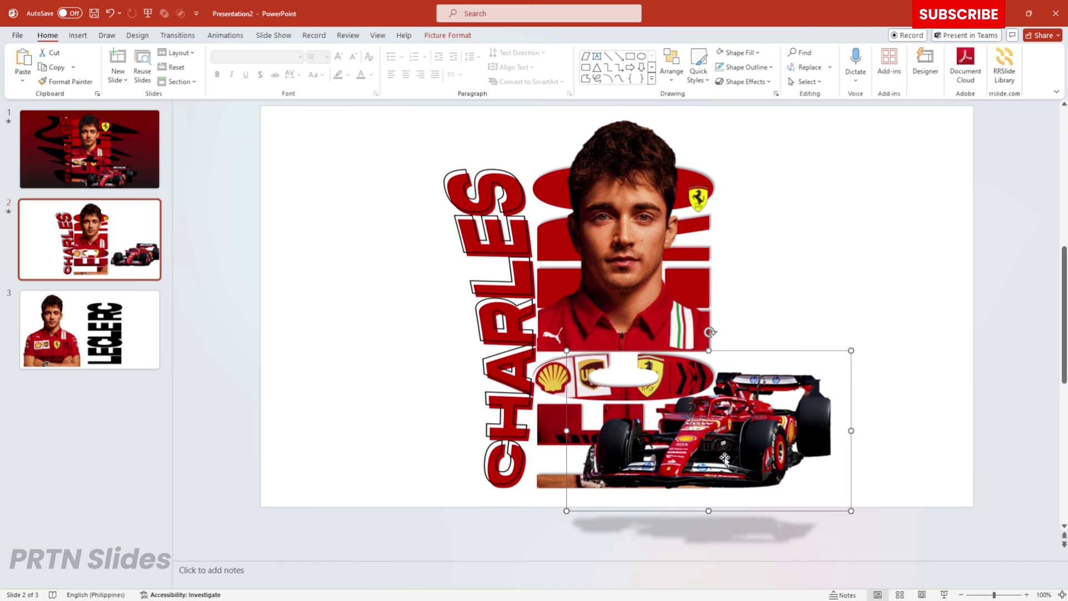
left_click(421, 189)
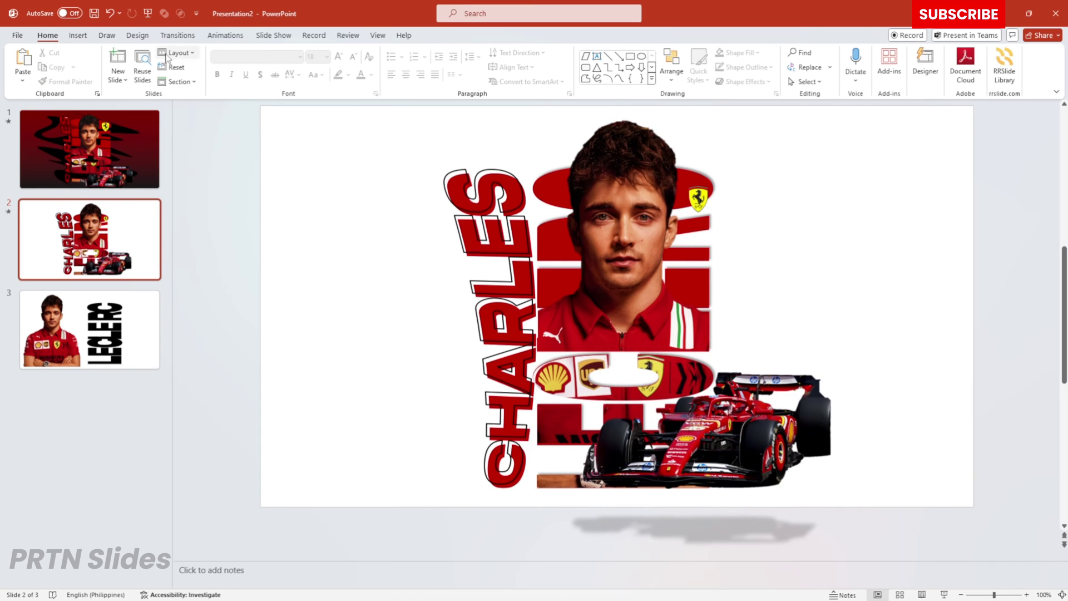
left_click(72, 38)
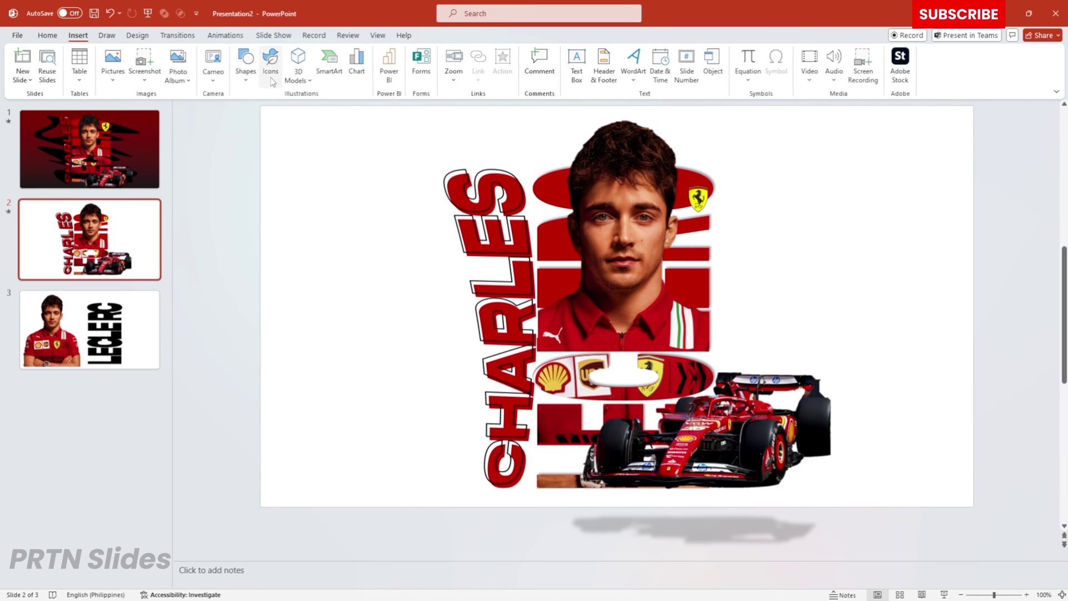
Start a Curve shape and trace the swoosh's first bends across the portrait and car
left_click(243, 78)
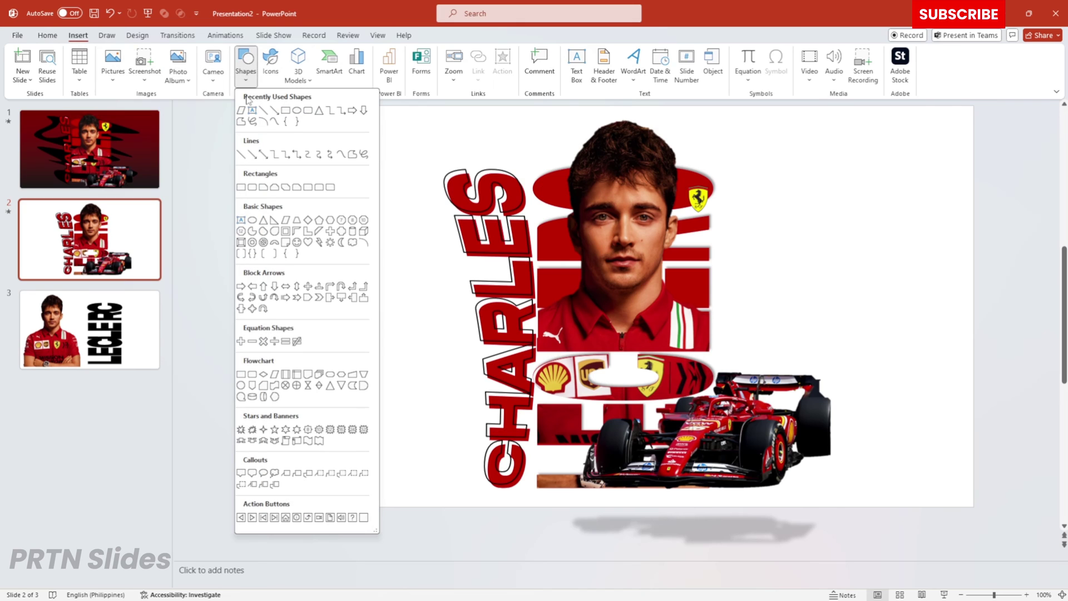
left_click(273, 121)
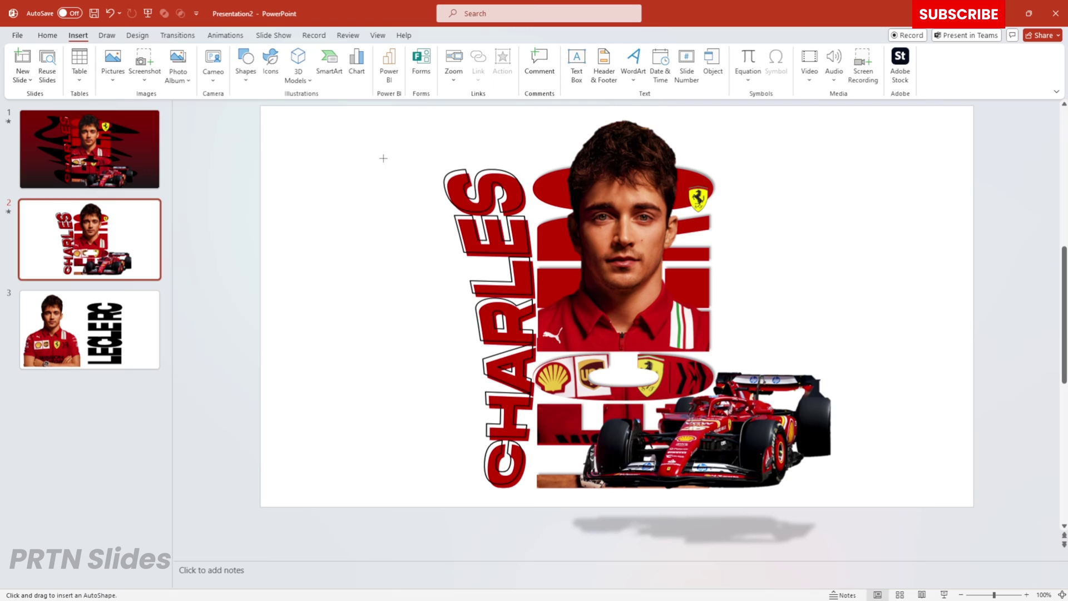
left_click(423, 182)
left_click(333, 239)
left_click(504, 328)
left_click(784, 357)
left_click(744, 327)
left_click(892, 396)
left_click(832, 410)
left_click(356, 315)
left_click(444, 343)
left_click(290, 406)
left_click(565, 449)
Finish the swoosh with loops at the bottom, right and left, closing it at its start point
left_click(412, 407)
left_click(594, 434)
left_click(450, 476)
left_click(876, 481)
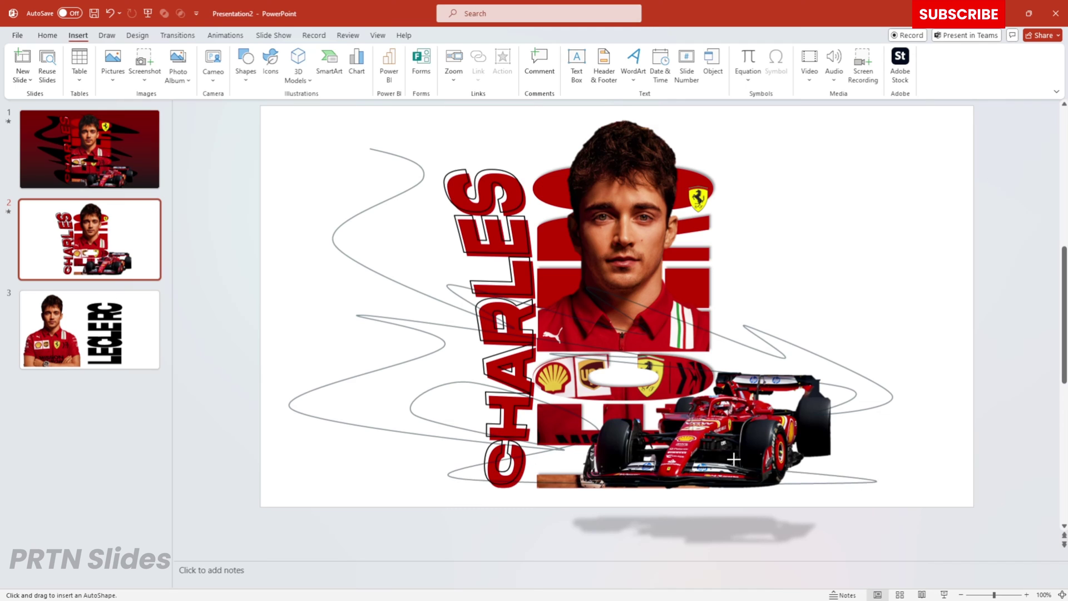
left_click(874, 441)
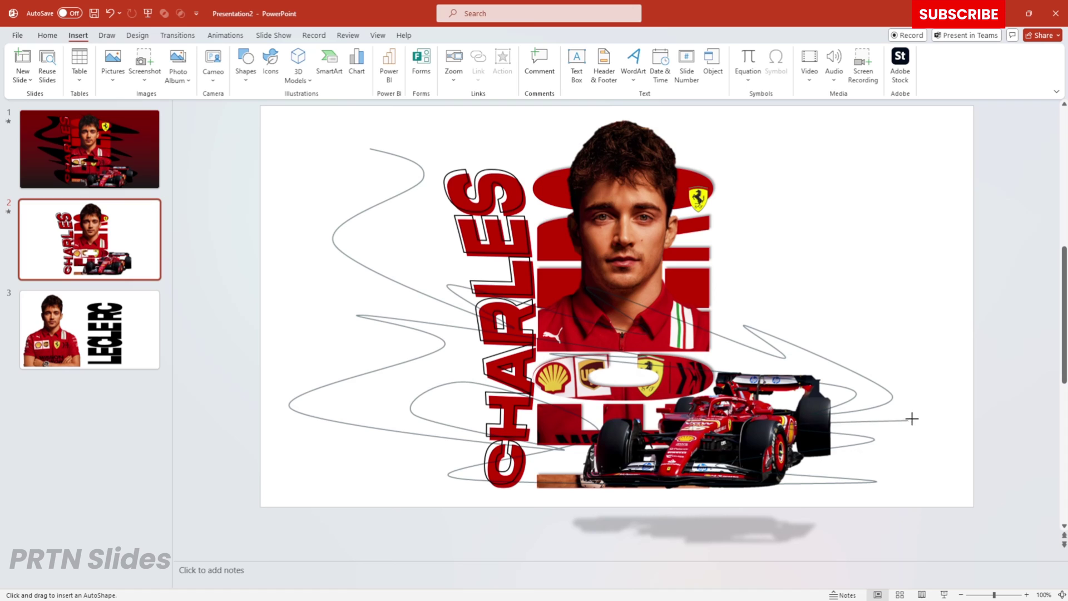
left_click(925, 384)
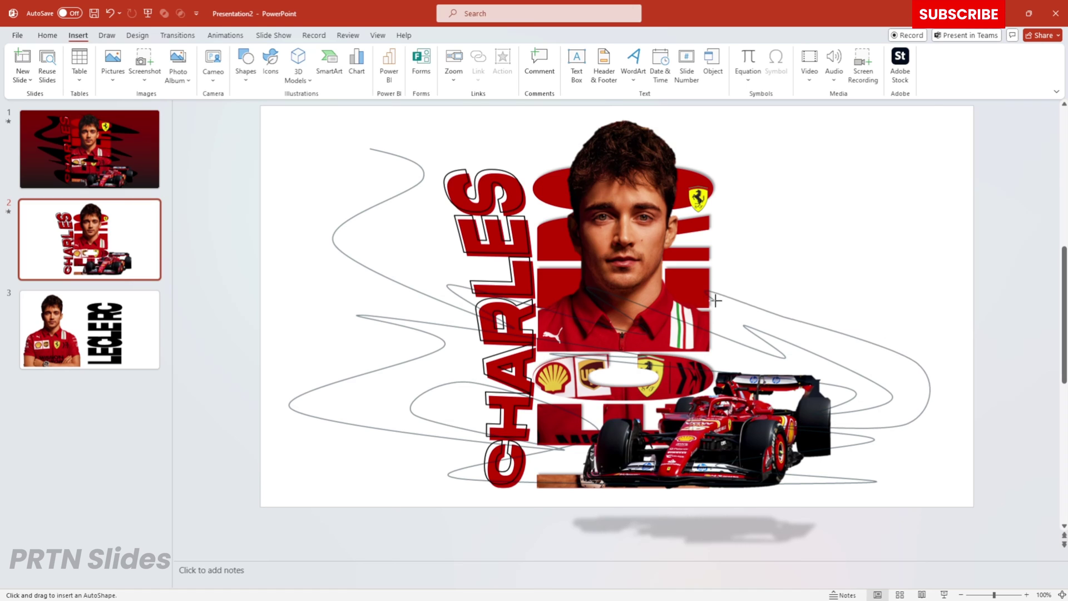
left_click(768, 272)
left_click(888, 260)
left_click(767, 215)
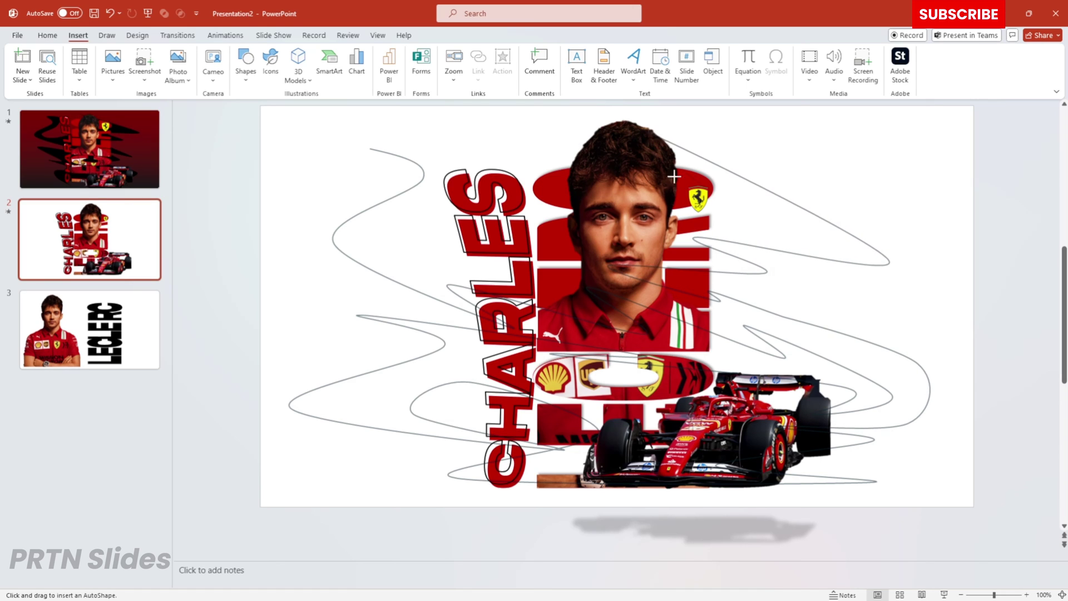
left_click(397, 218)
left_click(525, 155)
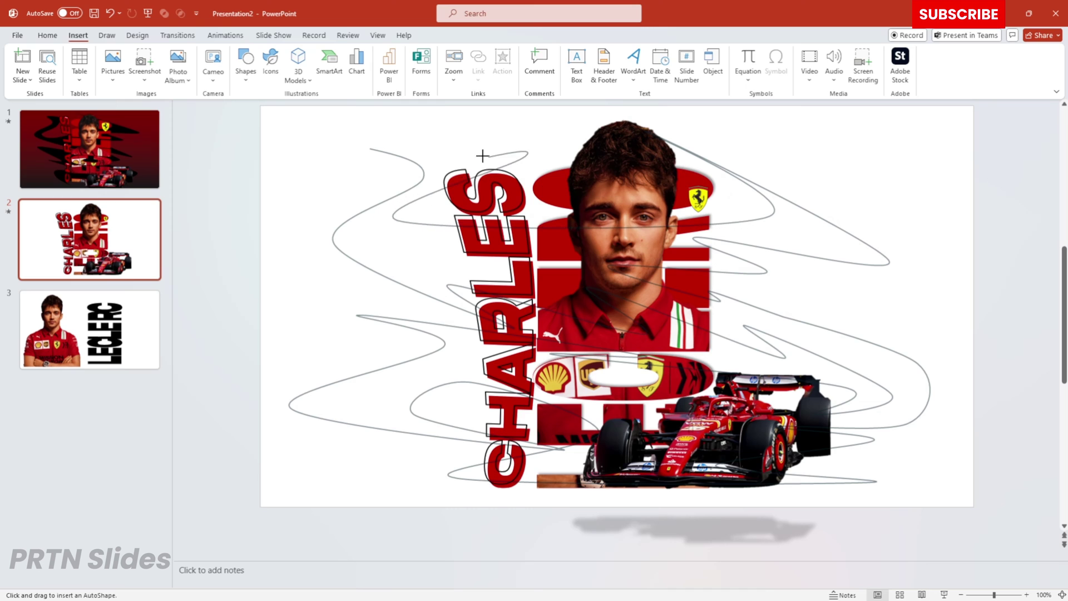
left_click(370, 148)
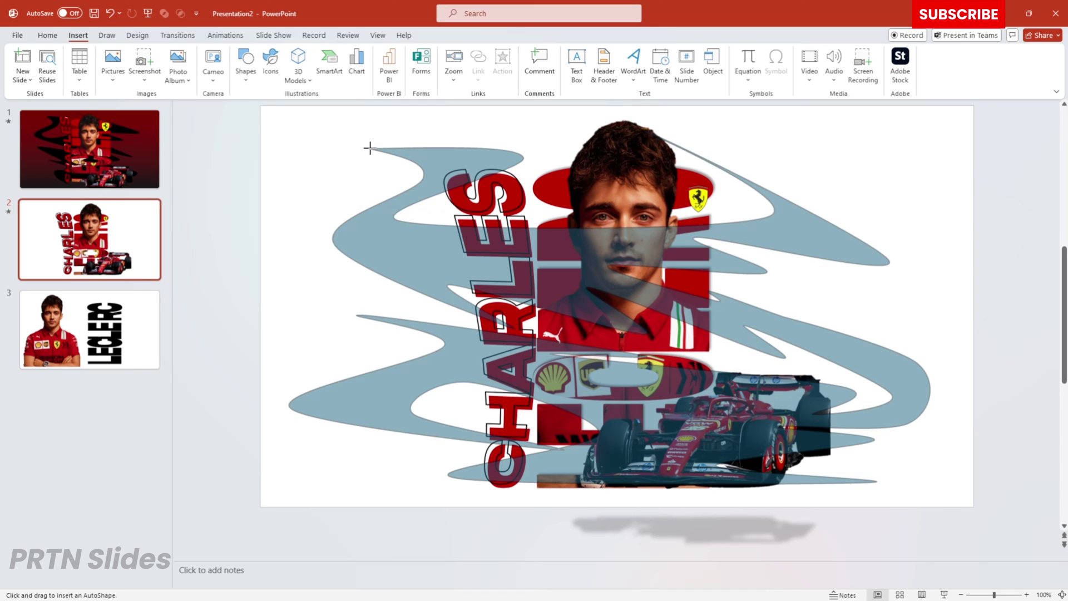
left_click(369, 148)
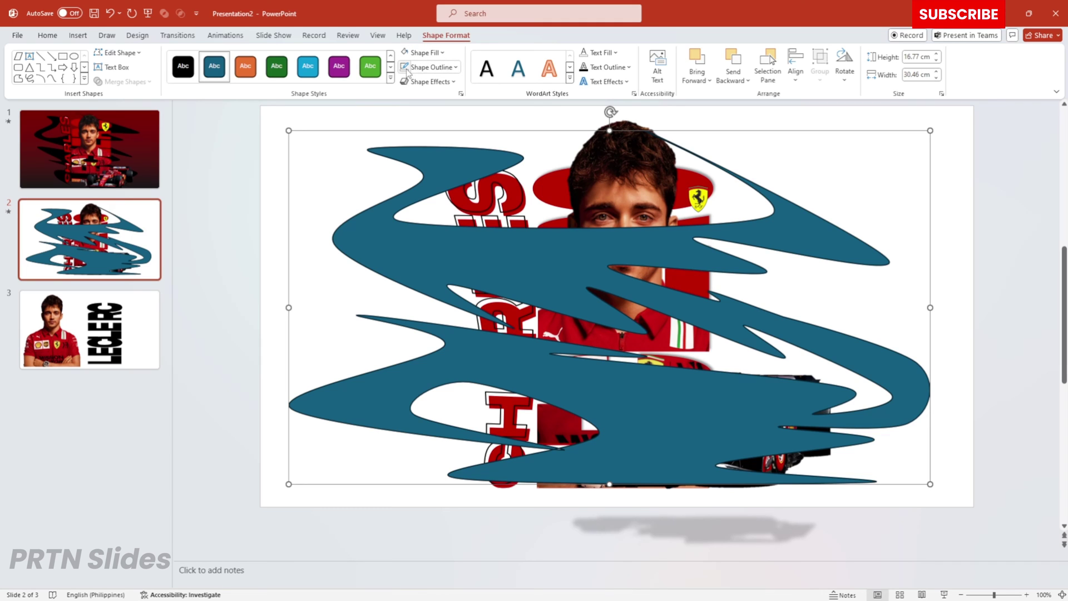
Fill the swirl black, send it to the back, and nudge it slightly right to centre it
left_click(423, 53)
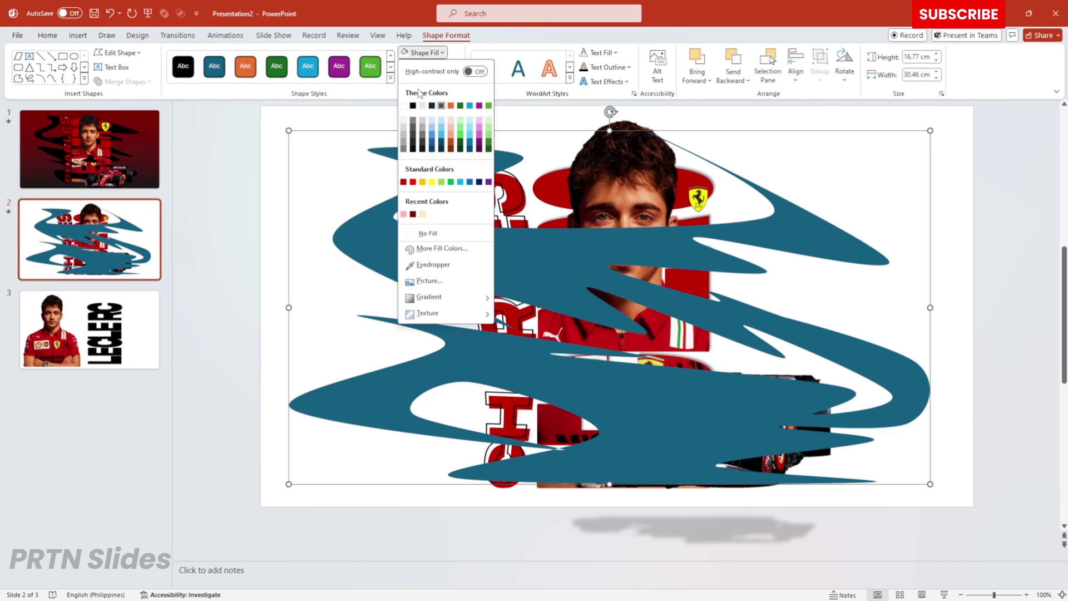
left_click(413, 105)
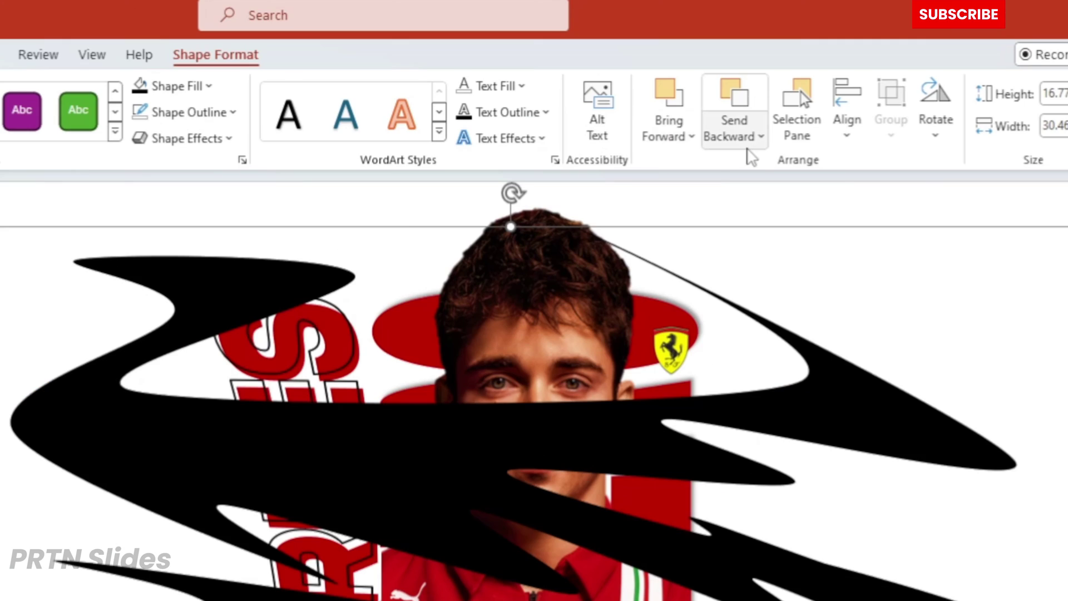
left_click(737, 81)
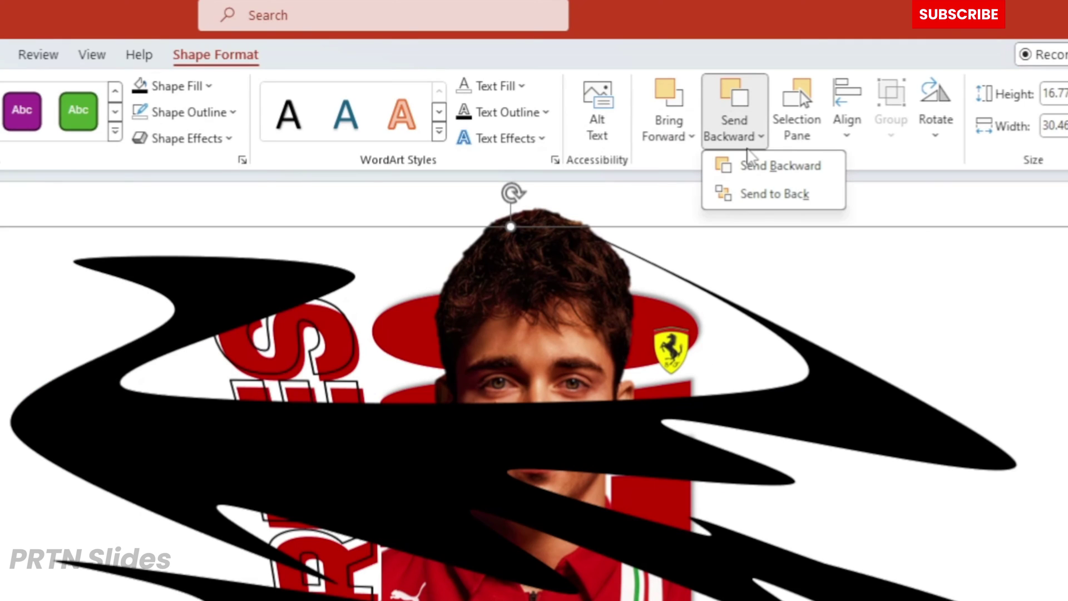
left_click(757, 195)
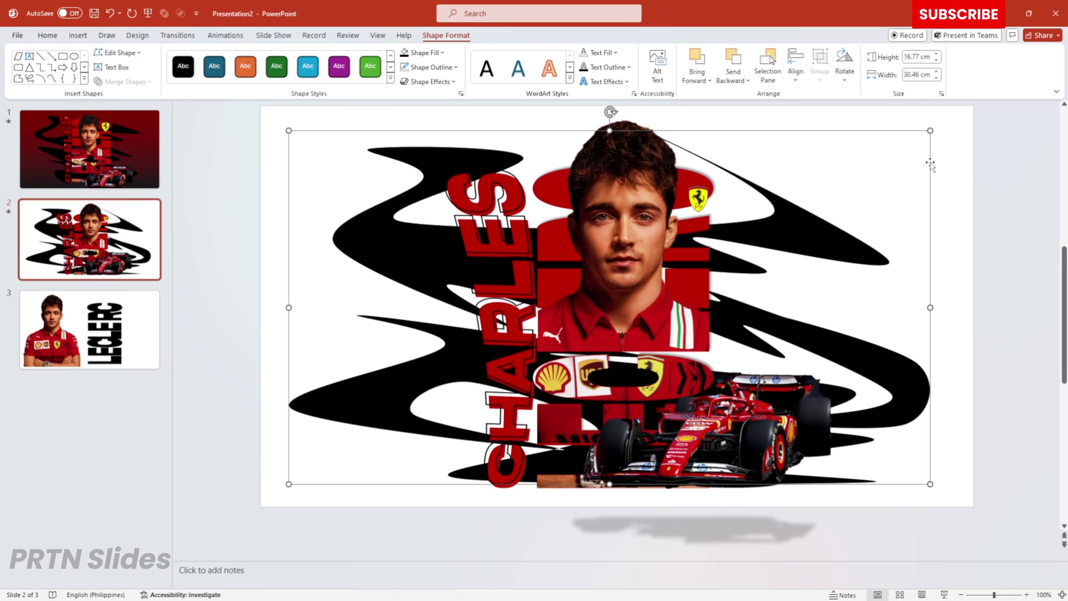
left_click_drag(933, 162, 937, 164)
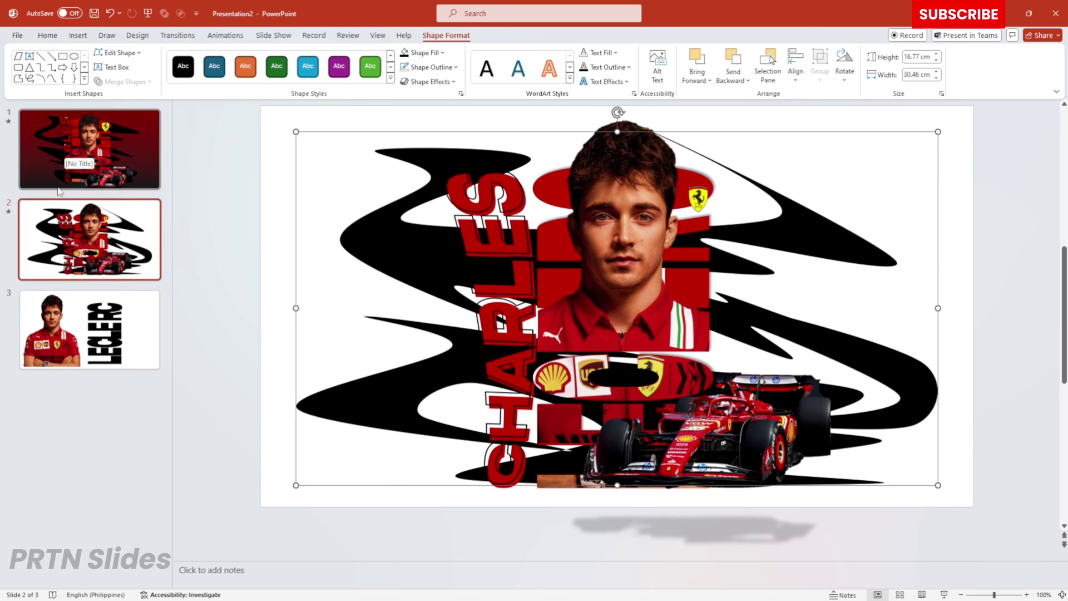
left_click(79, 137)
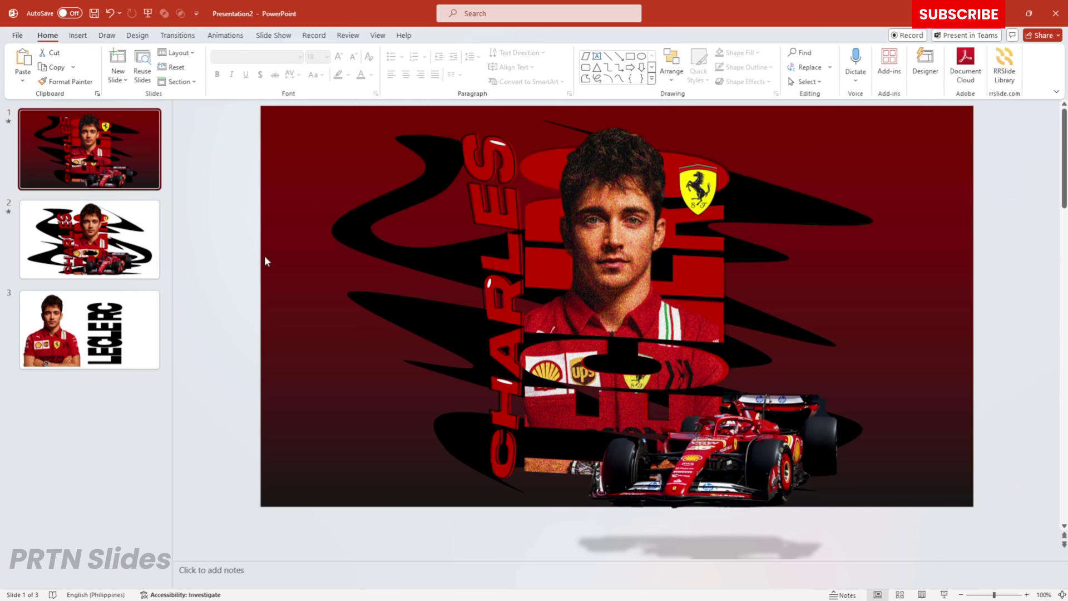
left_click(89, 239)
left_click(633, 182)
left_click(639, 188)
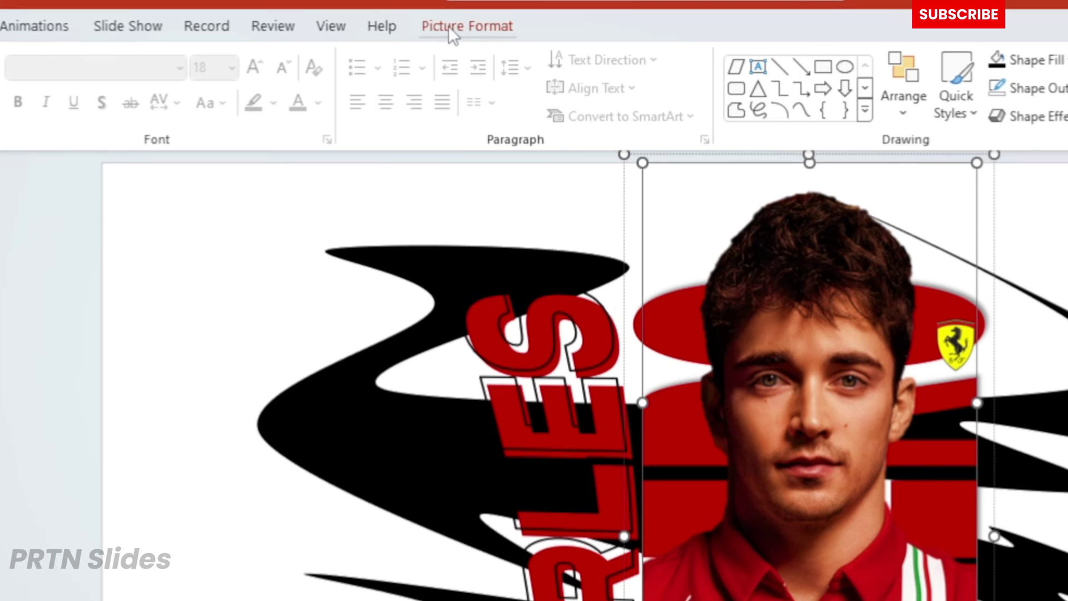
left_click(447, 35)
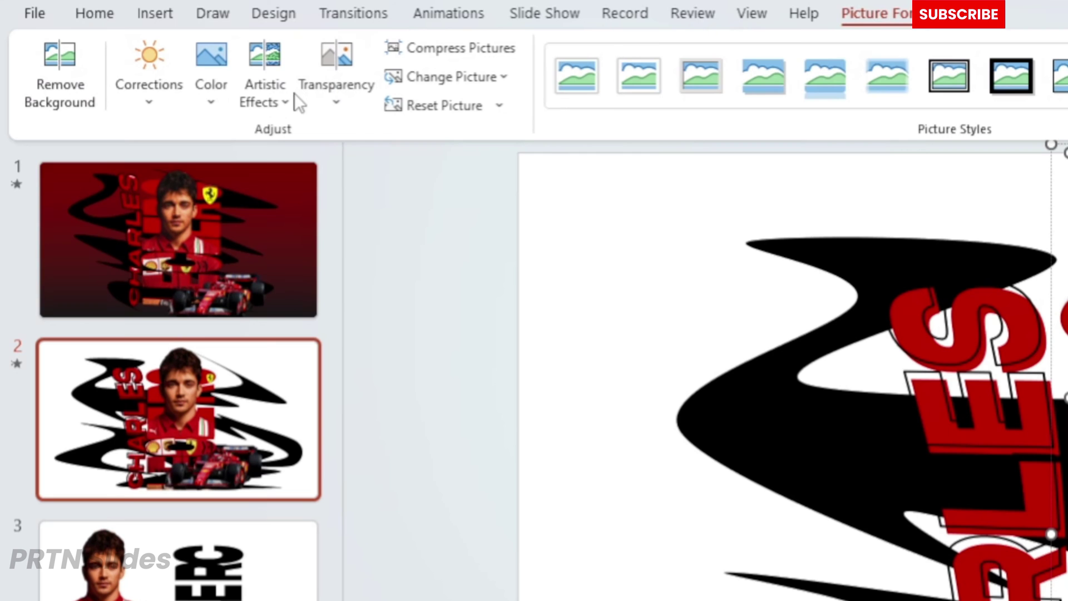
left_click(249, 104)
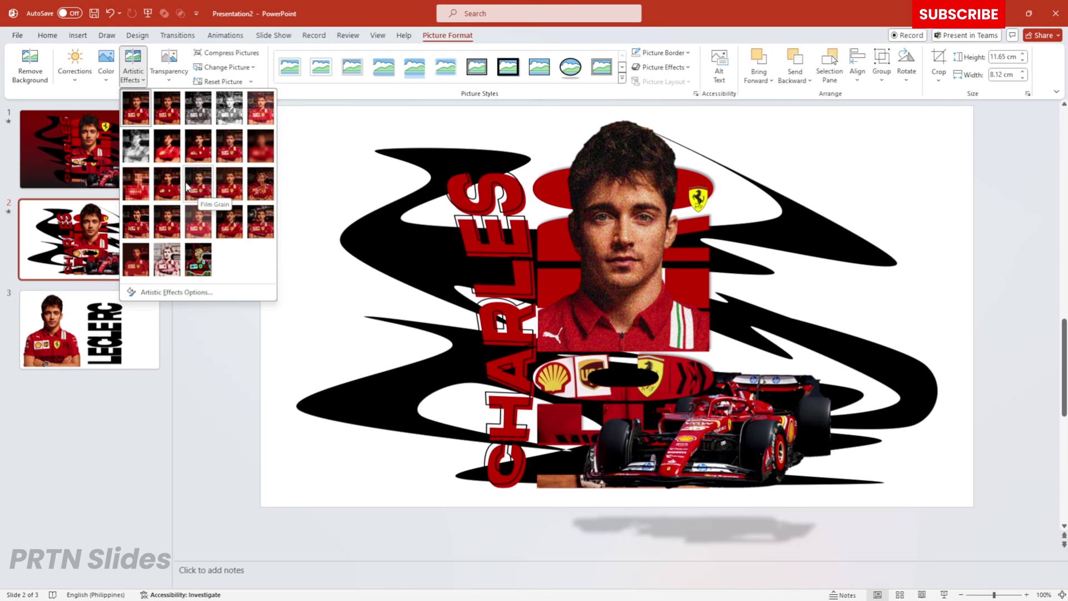
left_click(870, 172)
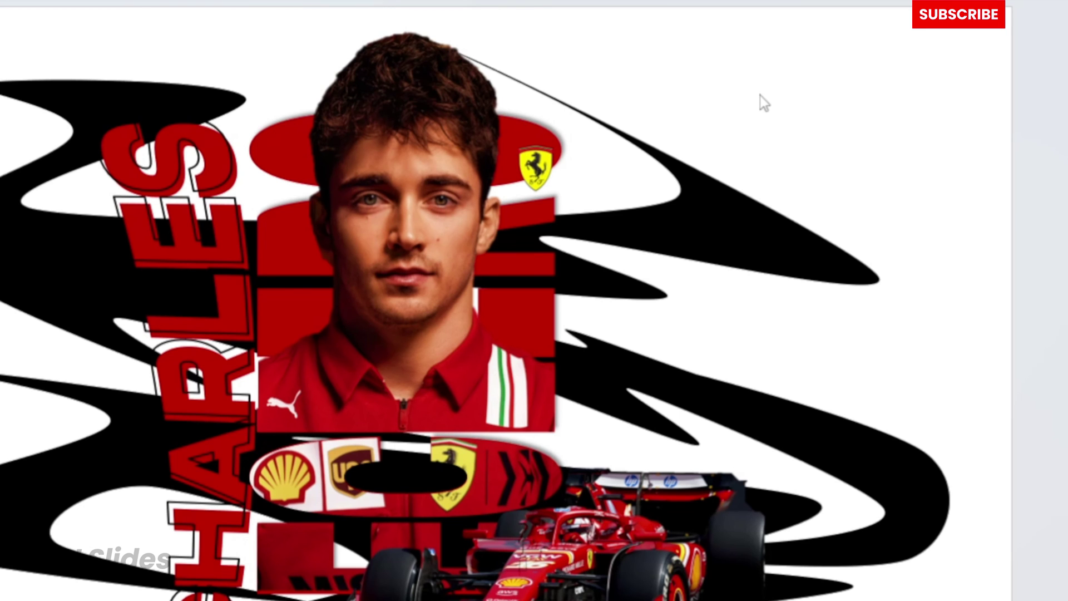
right_click(829, 157)
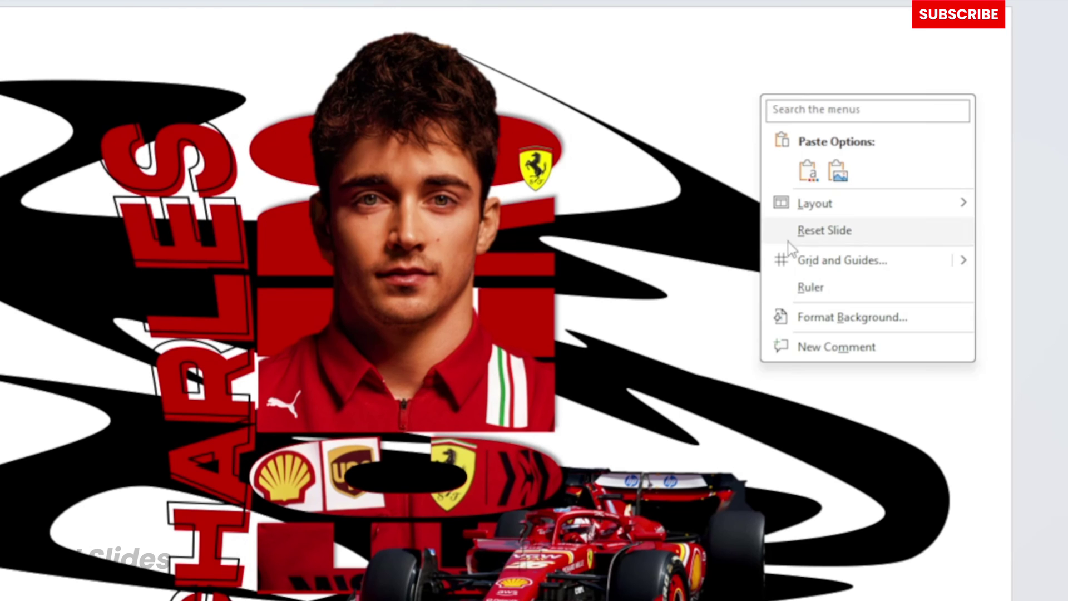
Give slide 2 a gradient background from dark red to dark gray at -90% brightness
left_click(797, 322)
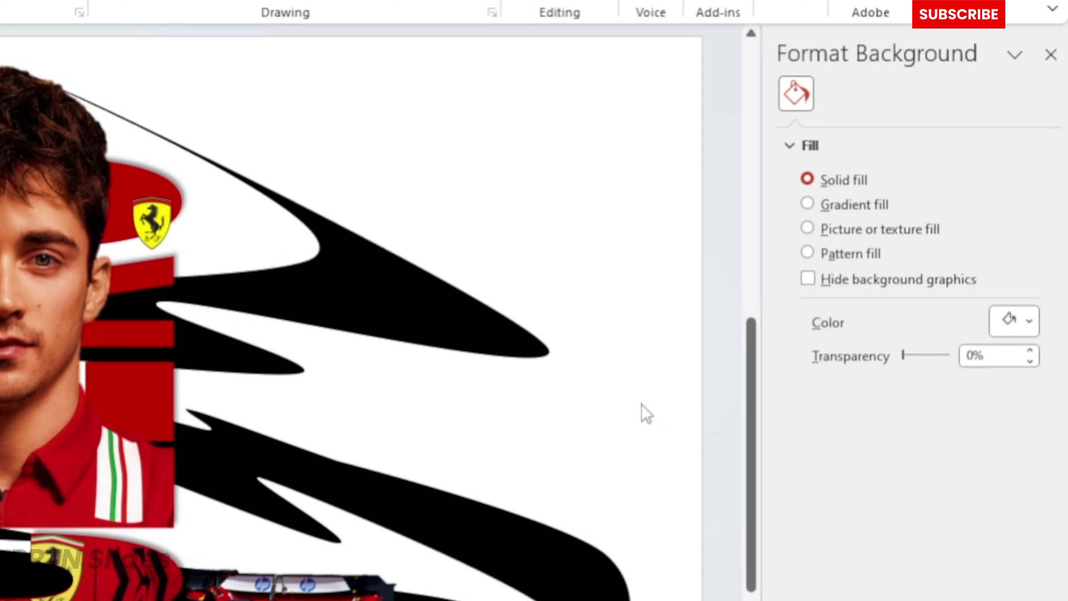
left_click(853, 203)
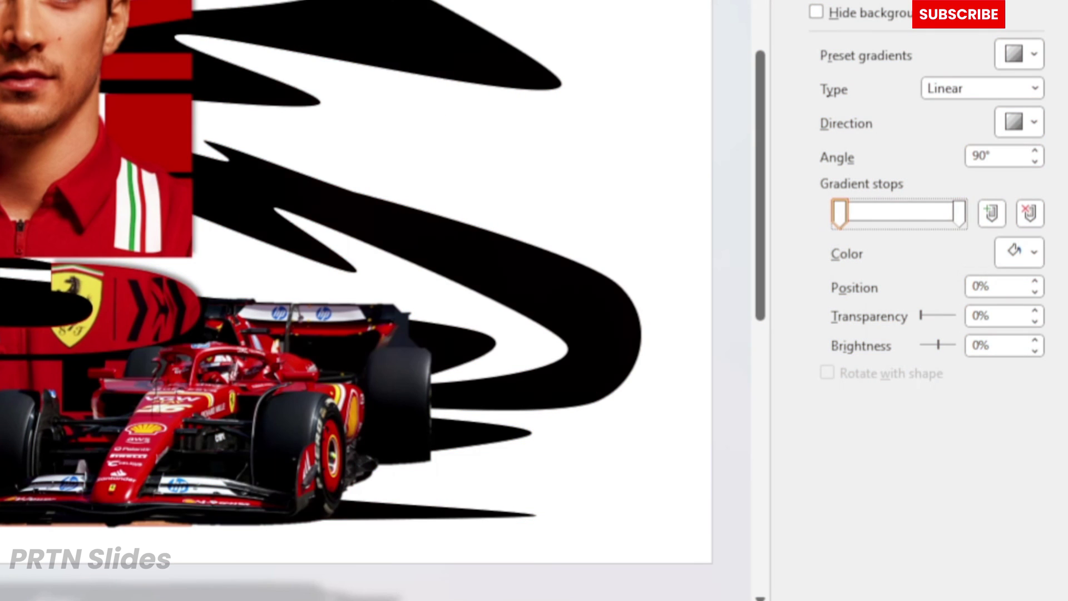
left_click(1015, 252)
left_click(918, 568)
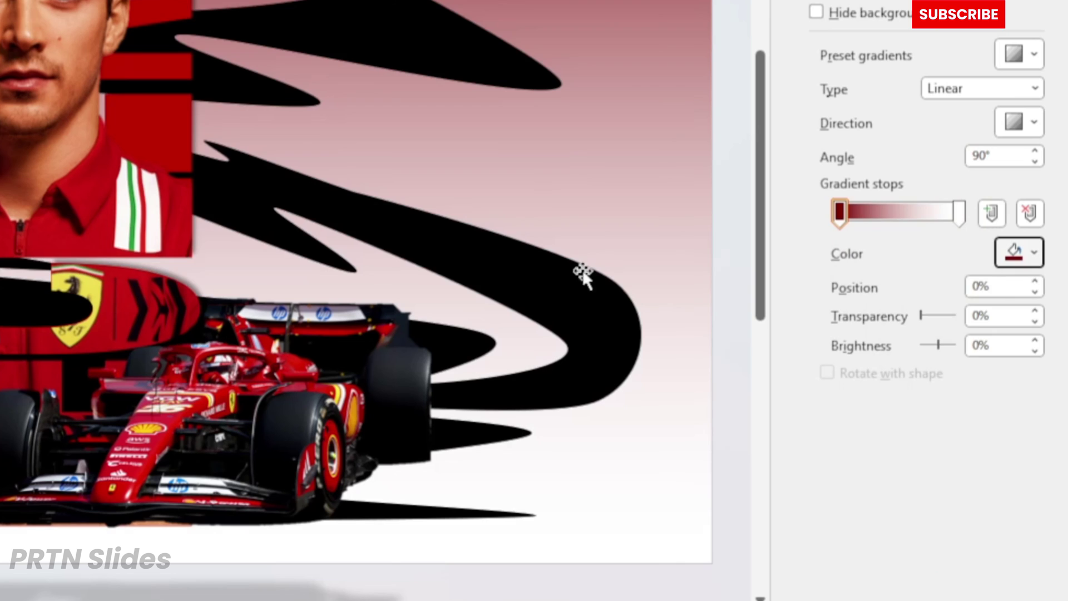
left_click(958, 212)
left_click(1032, 253)
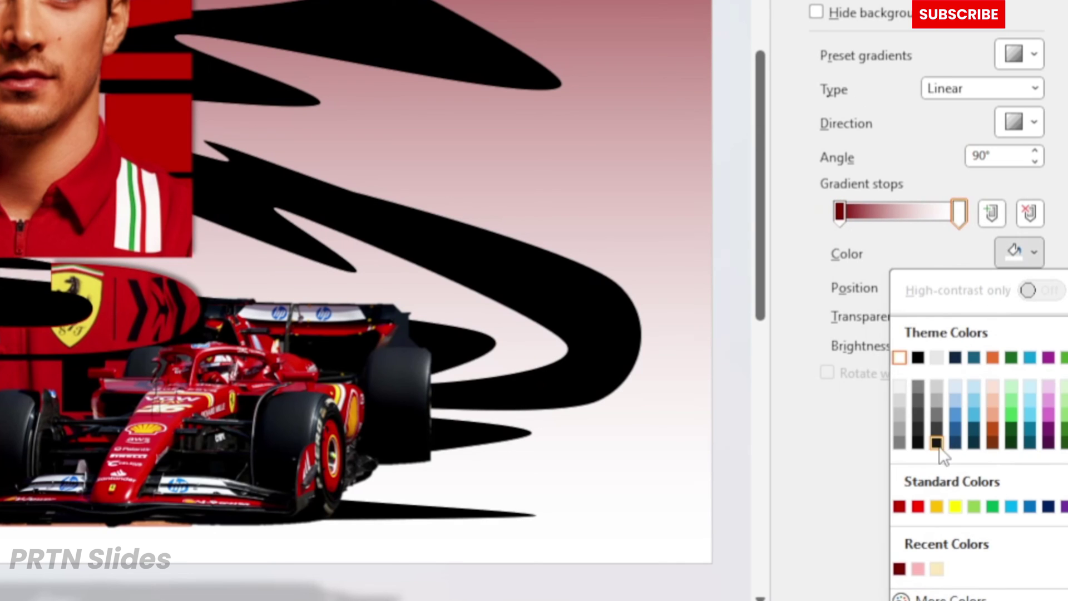
left_click(938, 430)
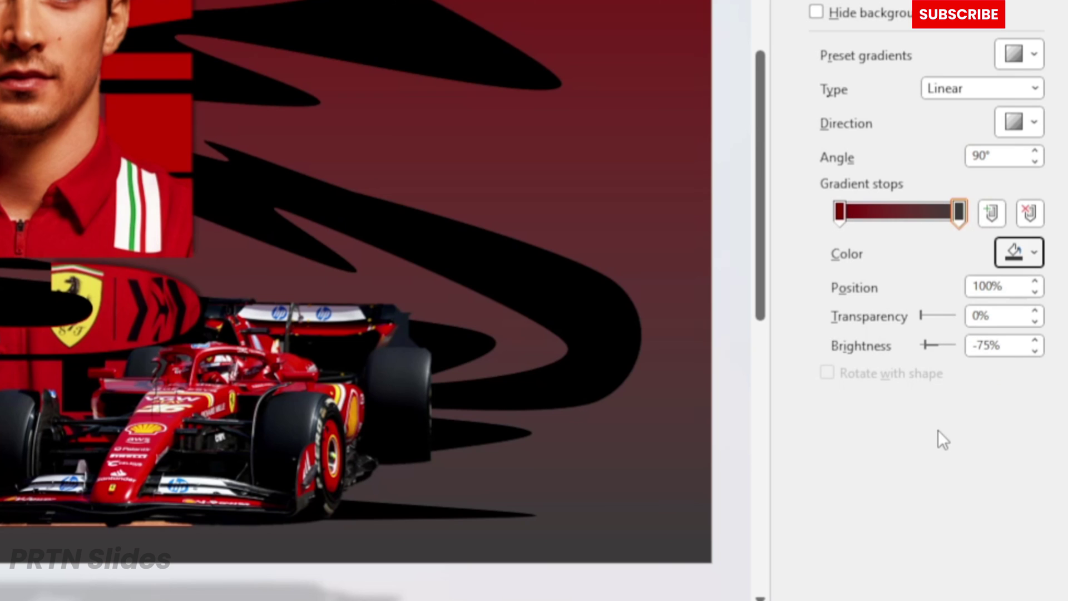
left_click(1032, 253)
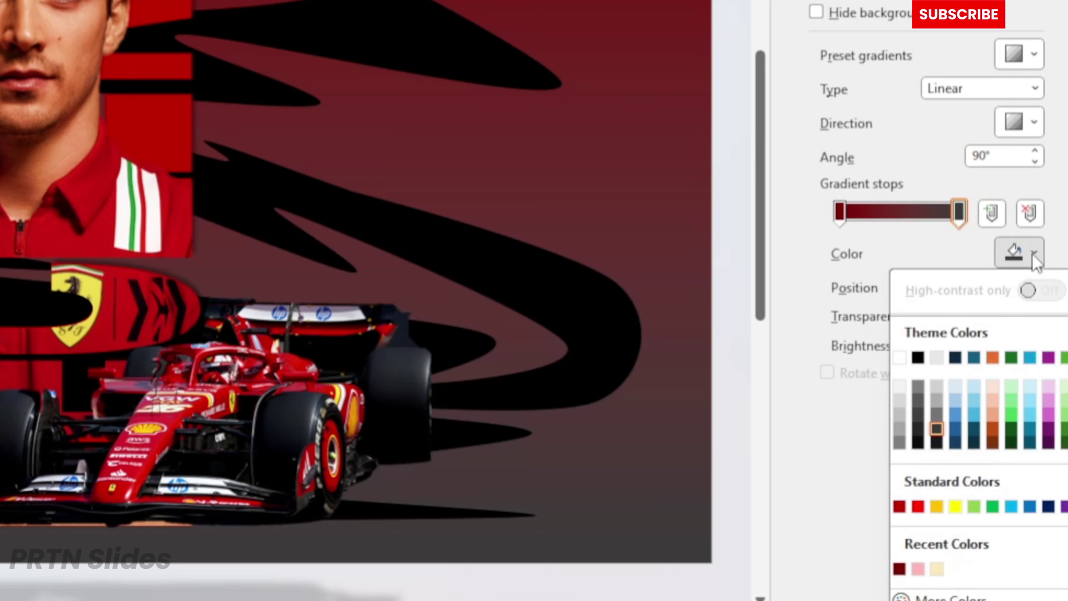
left_click(936, 442)
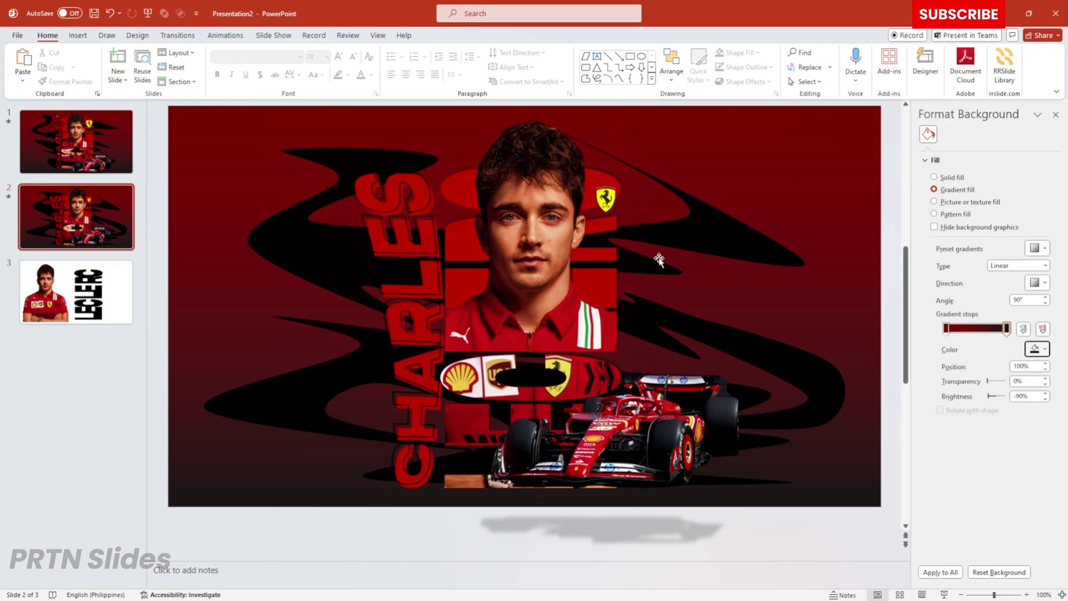
left_click(1055, 115)
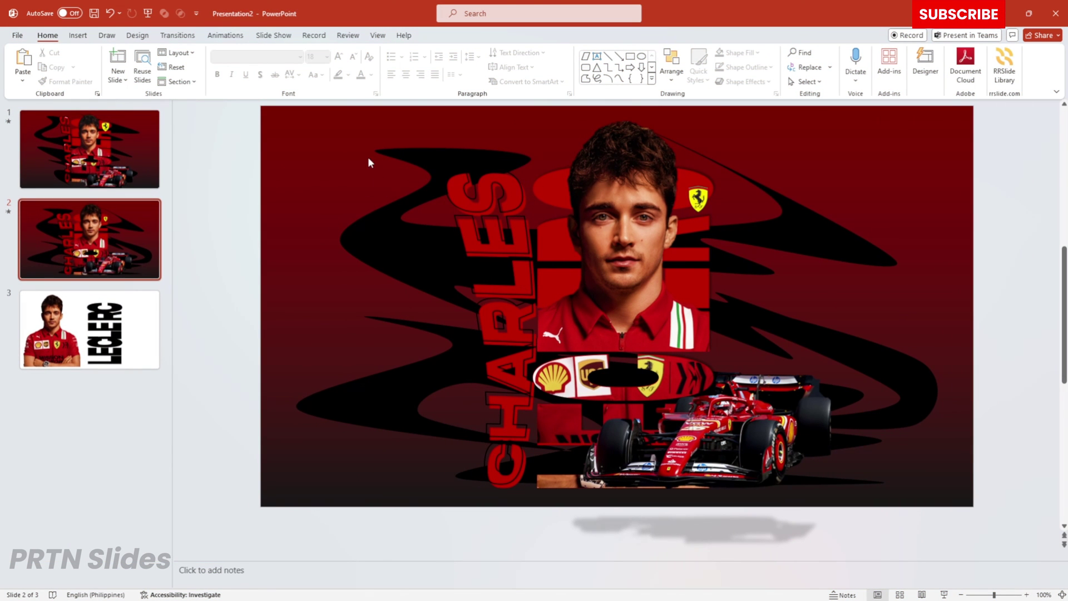
Select all objects on slide 2 and apply the Float In entrance animation
key("ctrl+a")
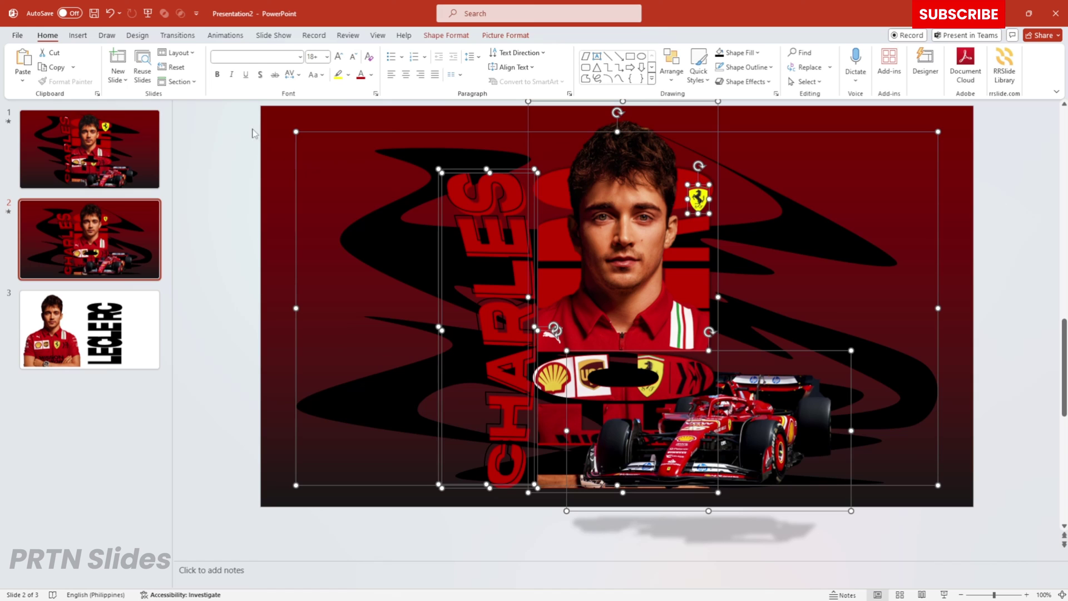
left_click(178, 38)
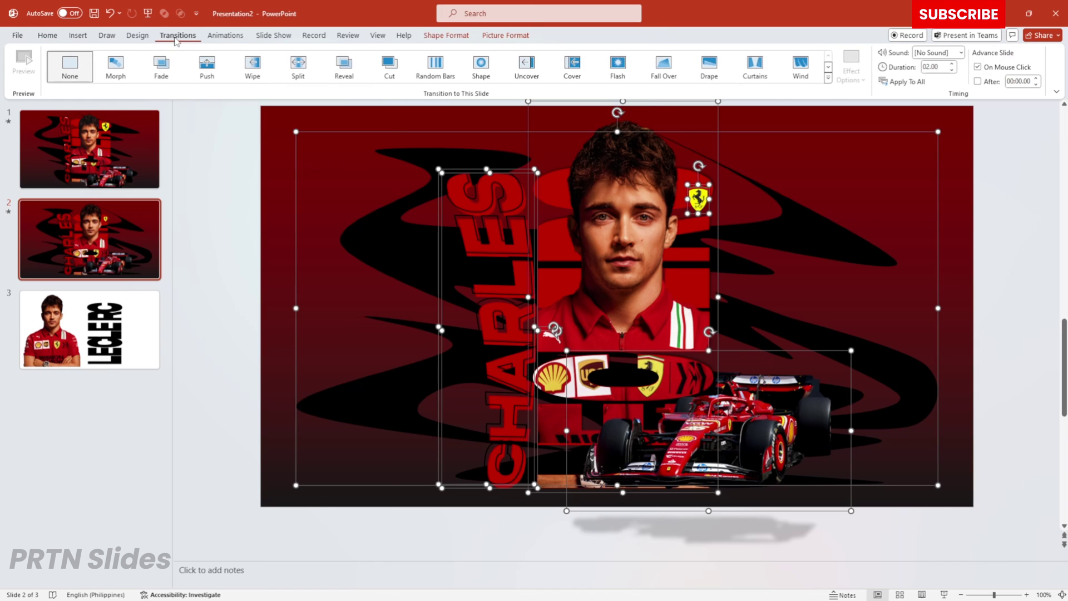
left_click(215, 38)
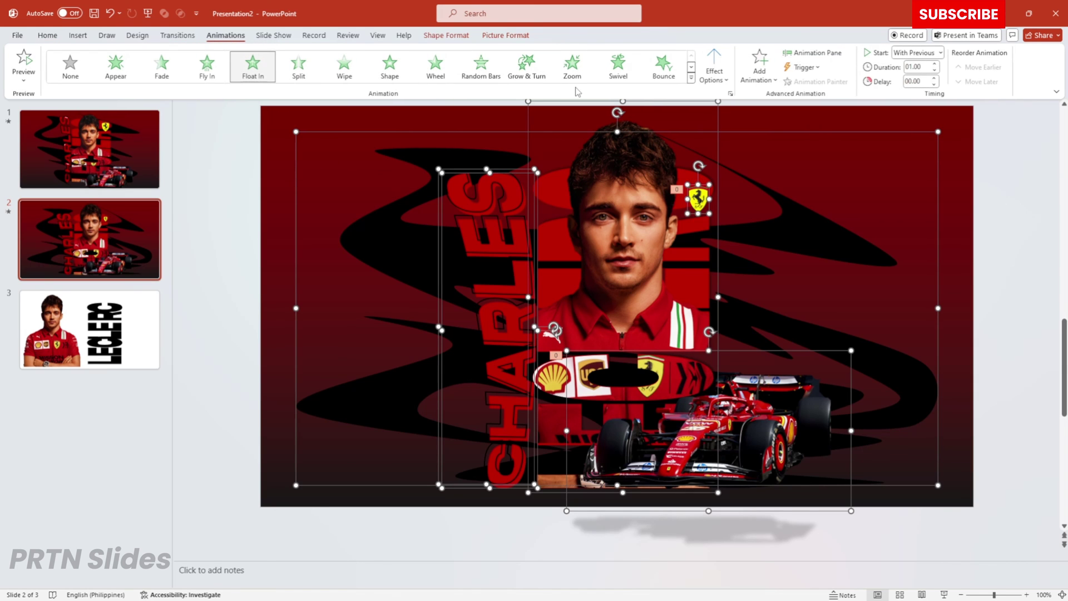
left_click(249, 78)
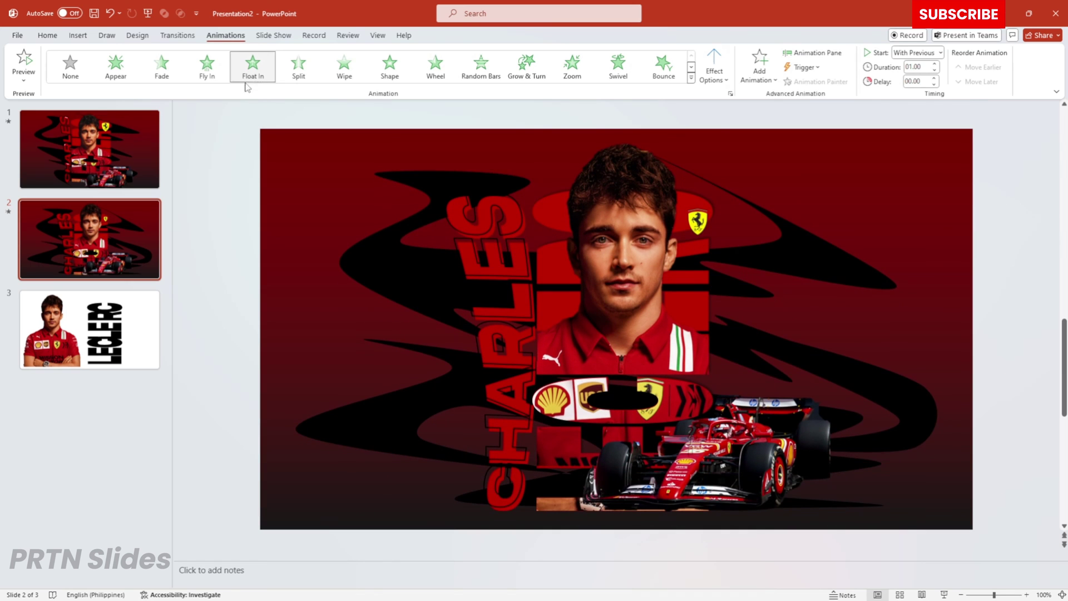
left_click(238, 143)
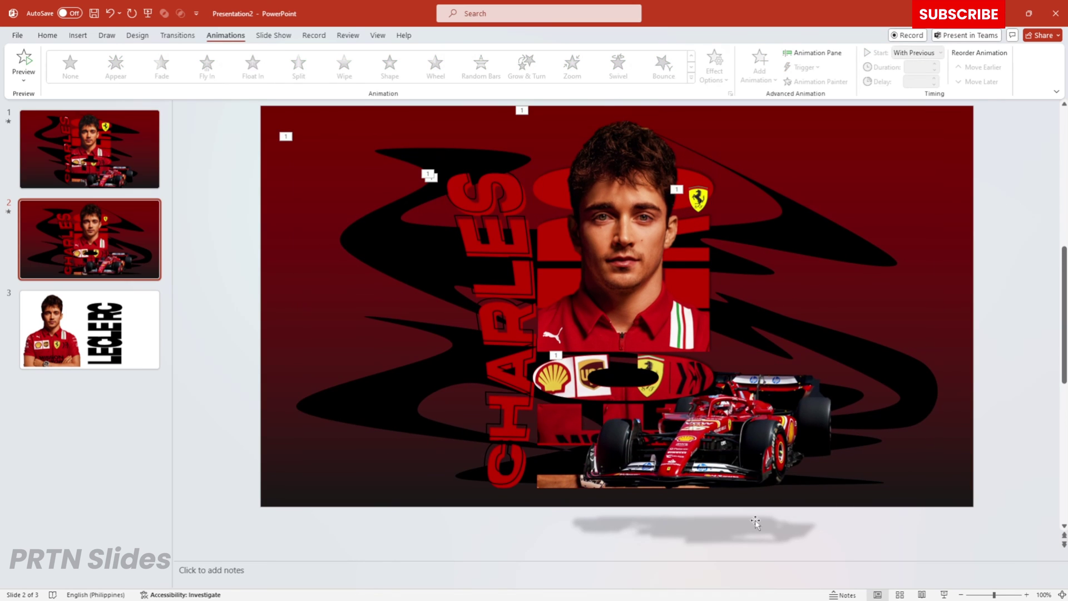